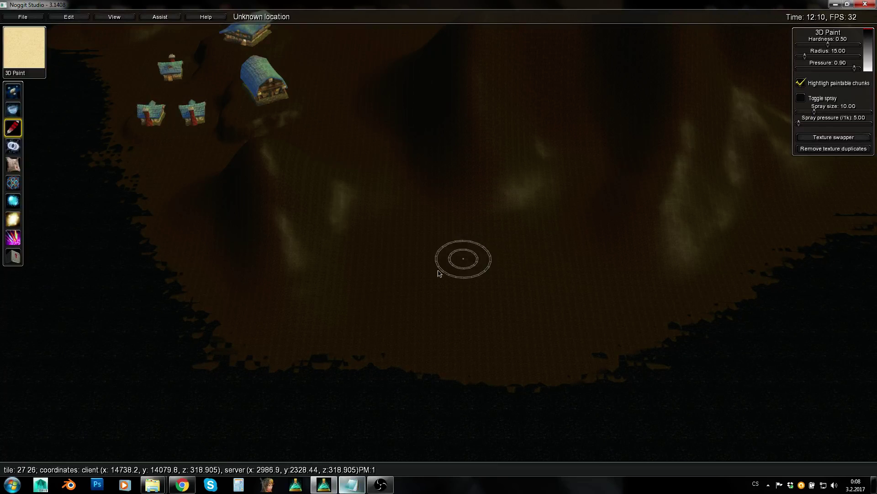
Examine the terrain along the island's shoreline where the brown ground meets the dark water.
key("w")
right_click_drag(408, 275, 750, 298)
key("a")
right_click_drag(397, 274, 678, 243)
key("w")
key("q")
key("d")
key("d")
key("a")
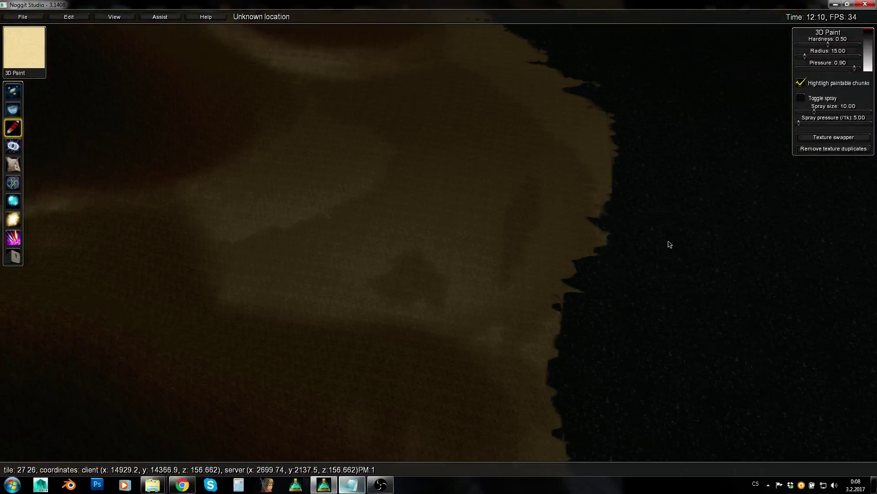
key("w")
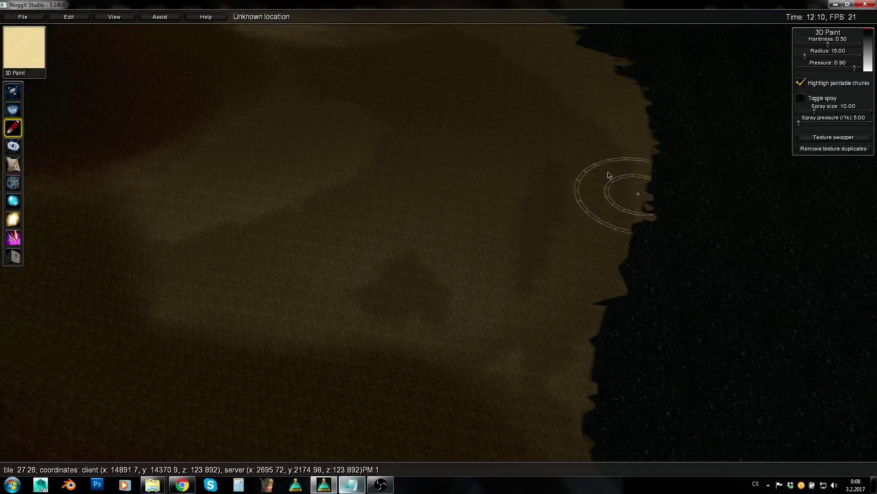
right_click_drag(640, 223, 336, 293)
key("d")
right_click_drag(460, 290, 441, 258)
key("s")
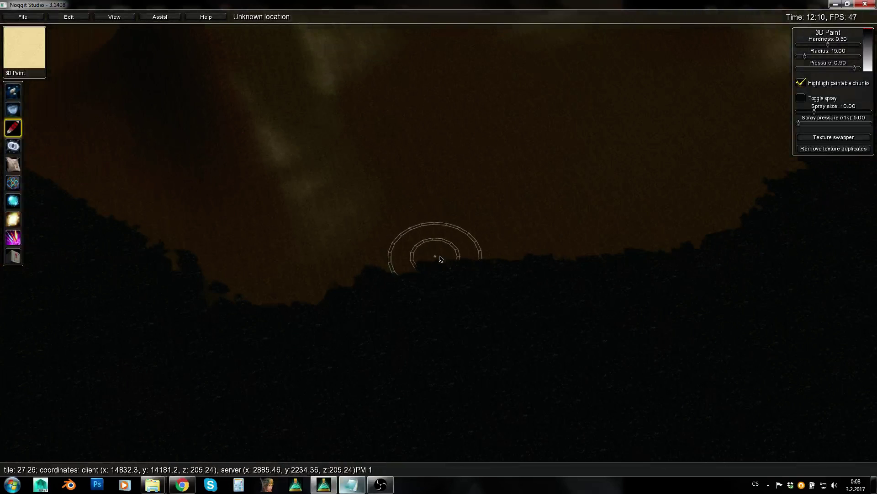
key("w")
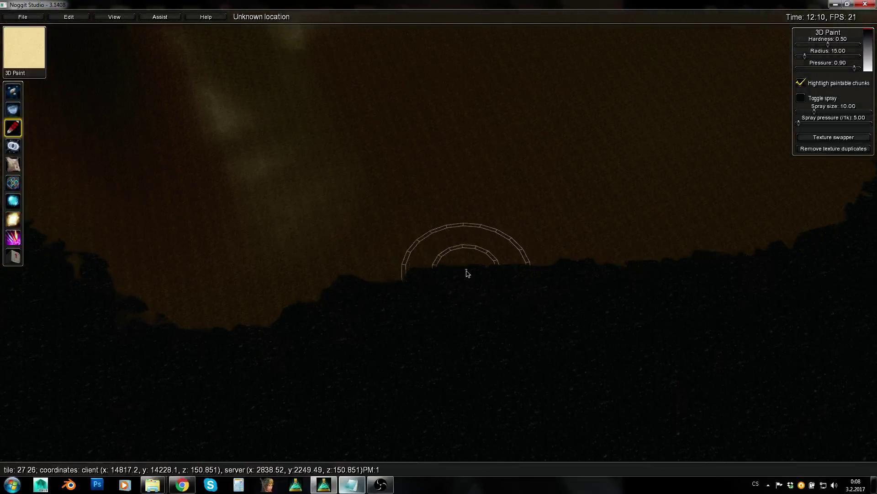
Display the height contour lines over the terrain along the shoreline.
right_click_drag(467, 274, 506, 271)
key("F9")
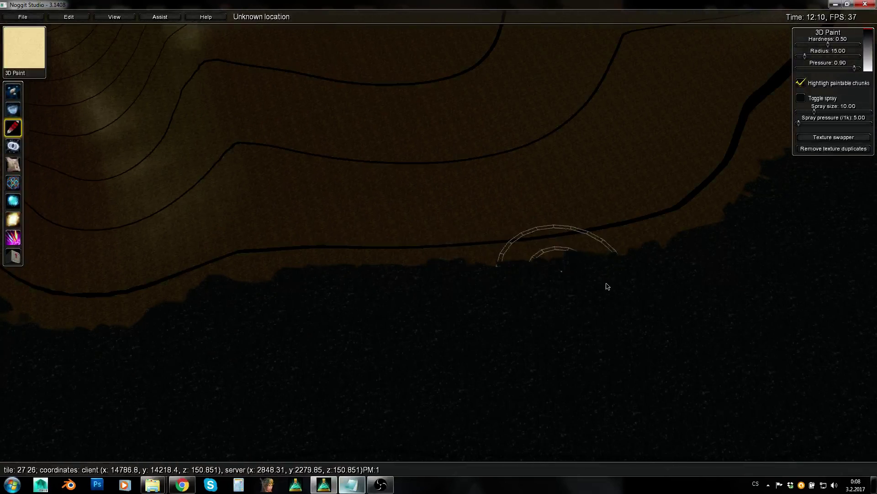
right_click_drag(614, 288, 470, 293)
key("s")
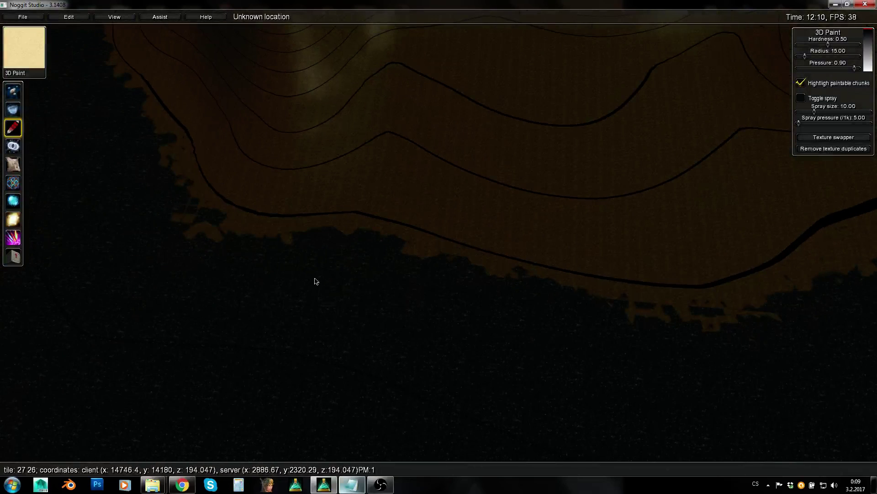
Paint the light sand texture in a continuous strip between the water's edge and the lowest contour line, with a brush radius of 9.73.
right_click_drag(297, 265, 79, 94)
key("w")
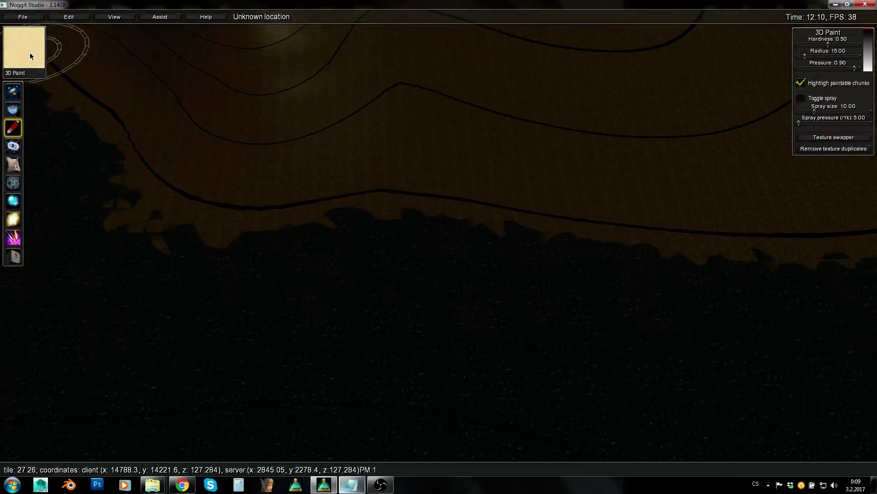
left_click(30, 53)
left_click(667, 68)
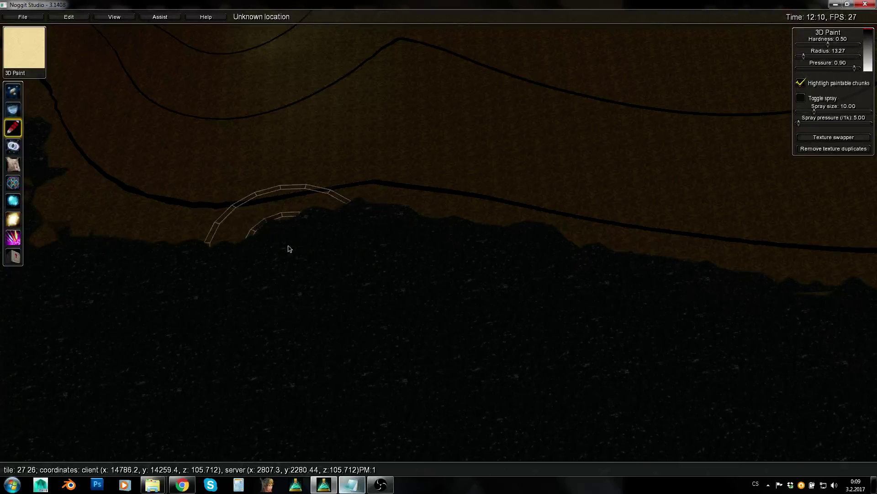
mouse_move(142, 254)
left_mouse_down()
mouse_move(251, 254)
mouse_move(112, 248)
mouse_move(219, 258)
left_mouse_up()
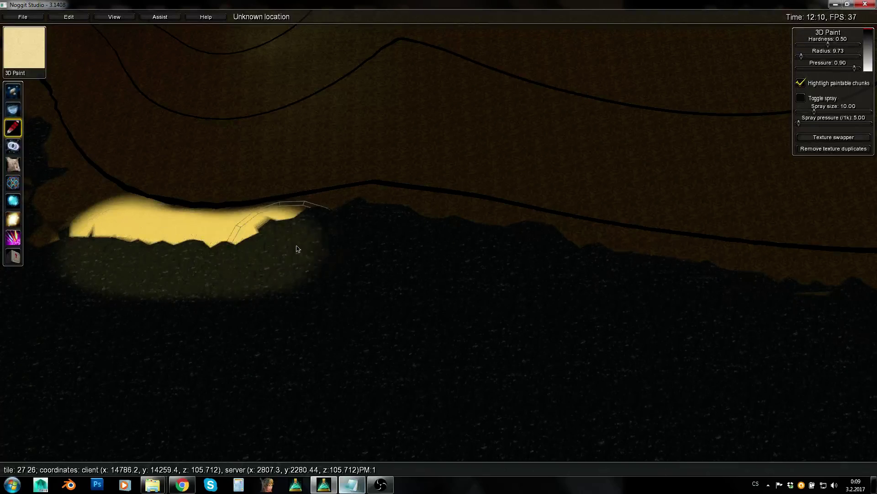
mouse_move(297, 249)
left_mouse_down()
mouse_move(368, 229)
mouse_move(515, 255)
mouse_move(431, 240)
left_mouse_up()
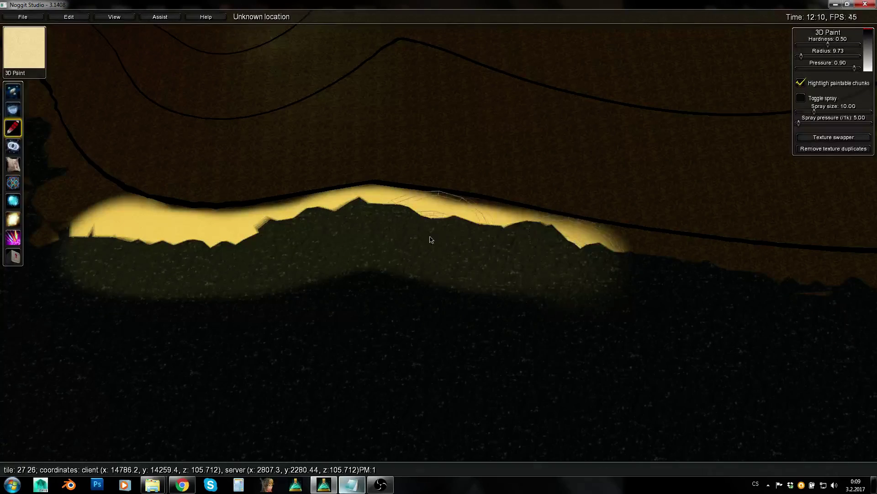
left_click_drag(550, 266, 704, 289)
key("d")
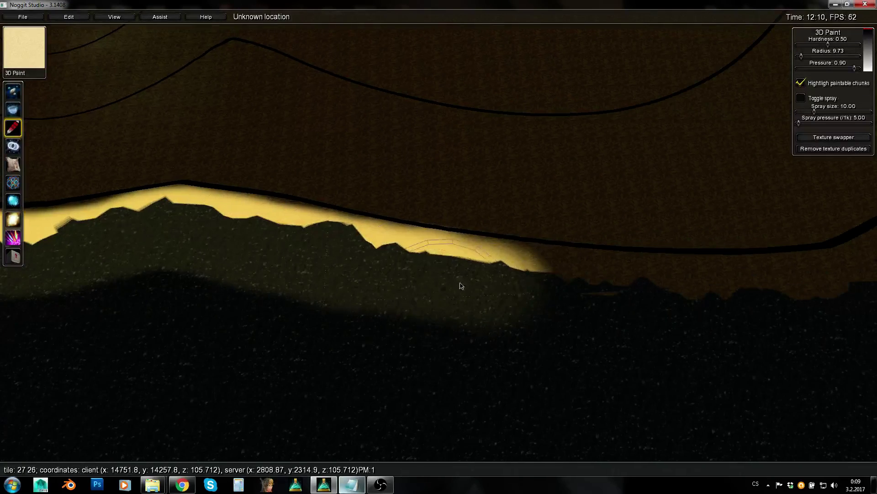
left_click_drag(550, 290, 694, 295)
key("d")
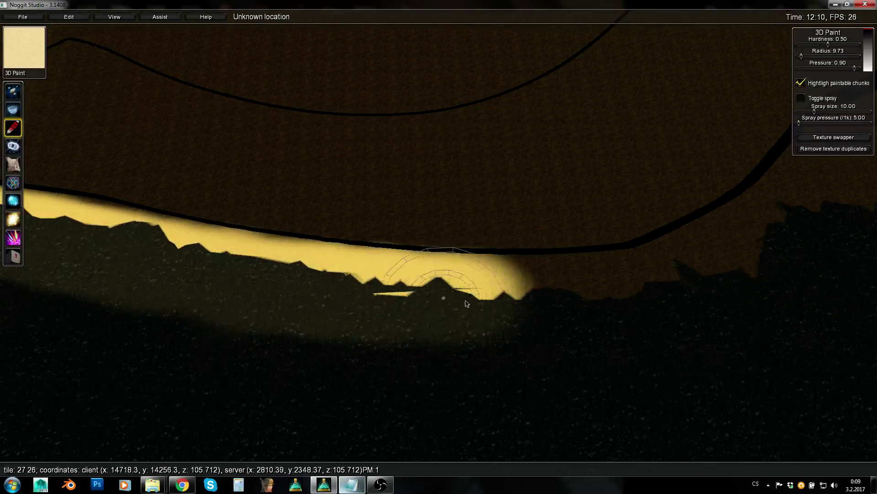
left_click_drag(466, 304, 593, 303)
Display the chunk grid lines over the terrain around the sand strip.
key("s")
key("a")
right_click_drag(468, 330, 447, 329)
key("w")
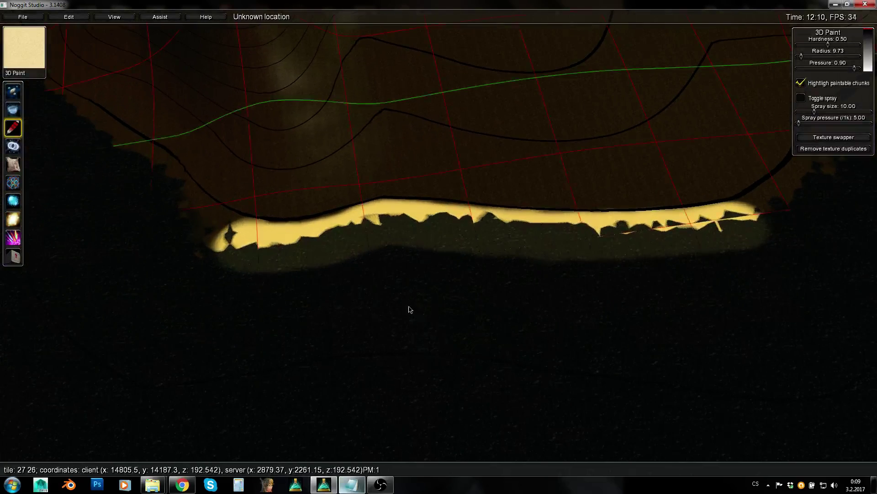
Examine the end of the painted sand strip and its edge against the brown ground.
key("a")
right_click_drag(409, 307, 713, 306)
right_click_drag(339, 305, 660, 269)
key("e")
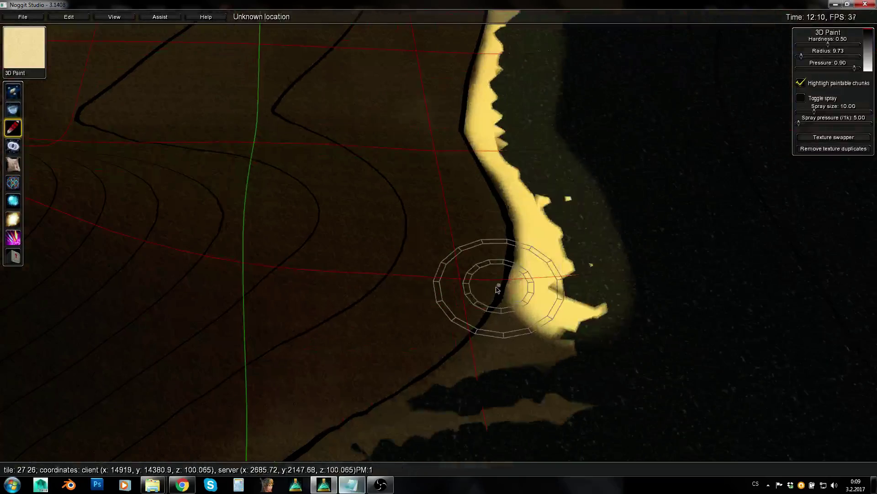
key("q")
key("d")
mouse_move(498, 290)
right_mouse_down()
mouse_move(396, 256)
mouse_move(315, 268)
mouse_move(265, 321)
right_mouse_up()
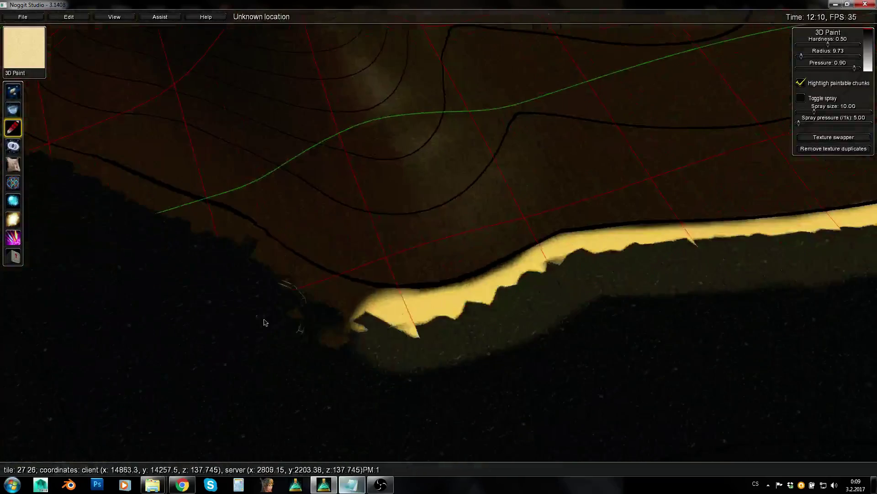
key("e")
key("w")
Set the paint brush radius to 14.53 and its pressure to 0.10.
left_click_drag(509, 219, 538, 219, "alt")
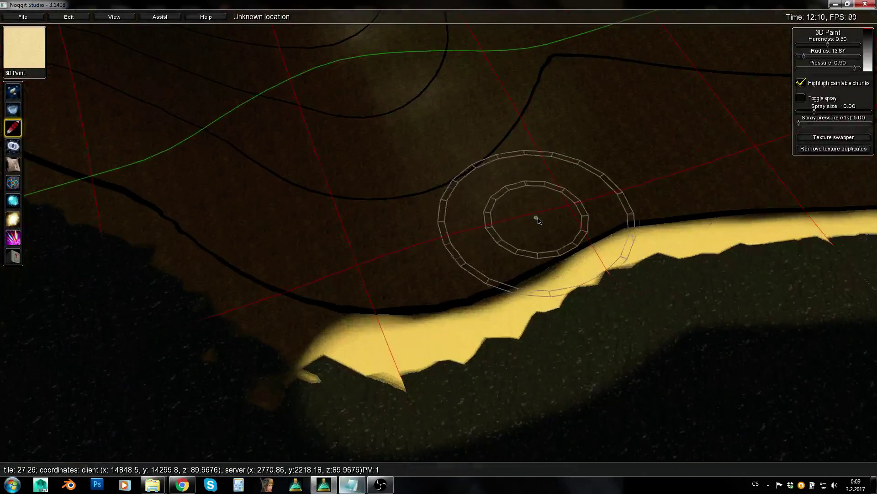
left_click_drag(580, 175, 585, 175, "alt")
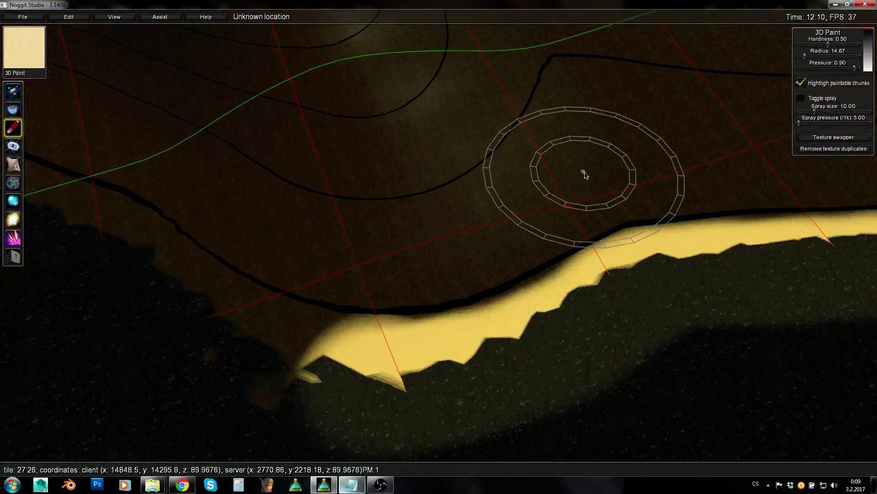
left_click_drag(605, 212, 601, 213, "alt")
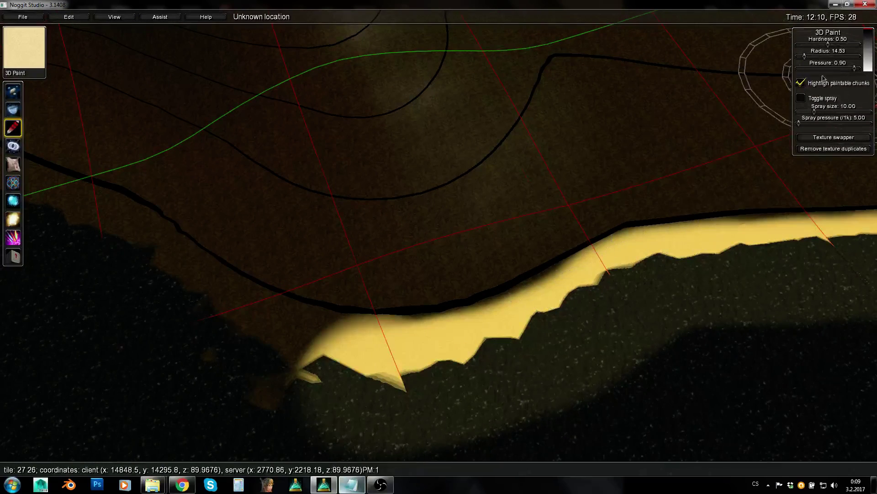
left_click_drag(662, 158, 551, 164)
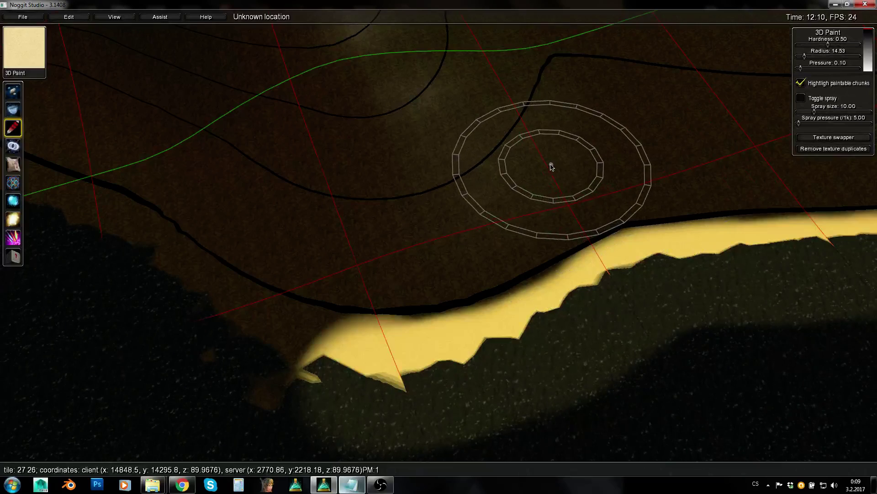
Hide the height contour lines while closing in on the end of the sand strip.
key("s")
key("d")
right_click_drag(679, 247, 427, 306)
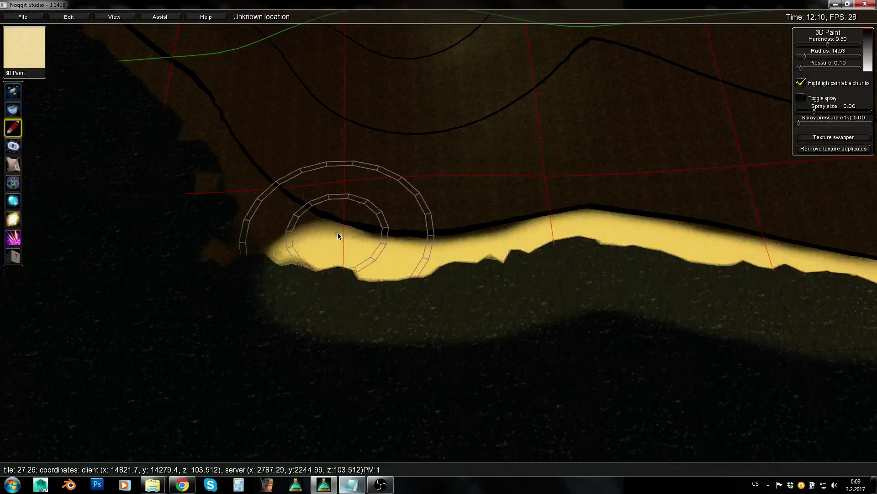
key("w")
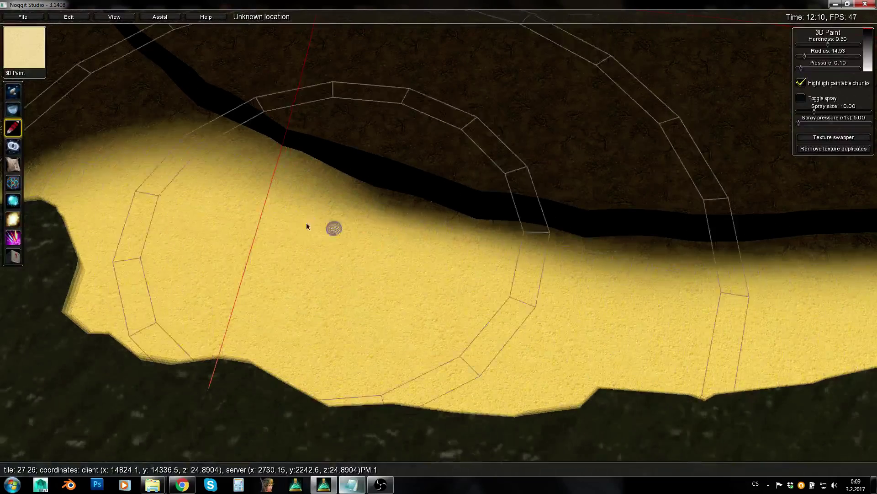
key("s")
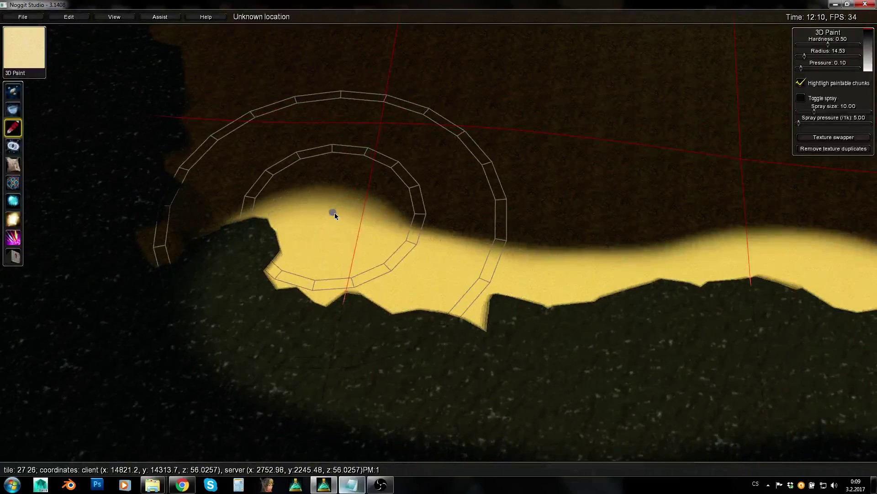
Paint a soft, faint sand band along the strip's inland edge to blend it into the brown ground.
mouse_move(340, 218)
left_mouse_down()
mouse_move(416, 249)
mouse_move(495, 256)
mouse_move(651, 256)
mouse_move(750, 239)
mouse_move(735, 242)
left_mouse_up()
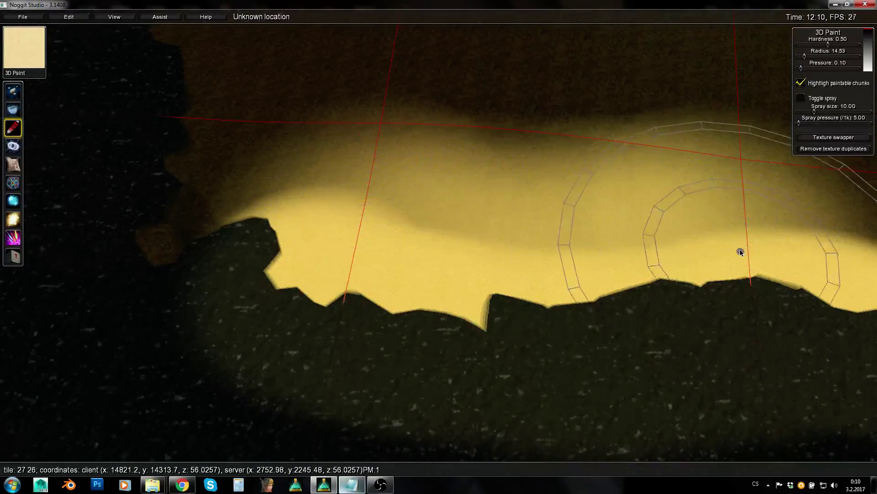
key("d")
key("s")
right_click_drag(410, 240, 253, 231)
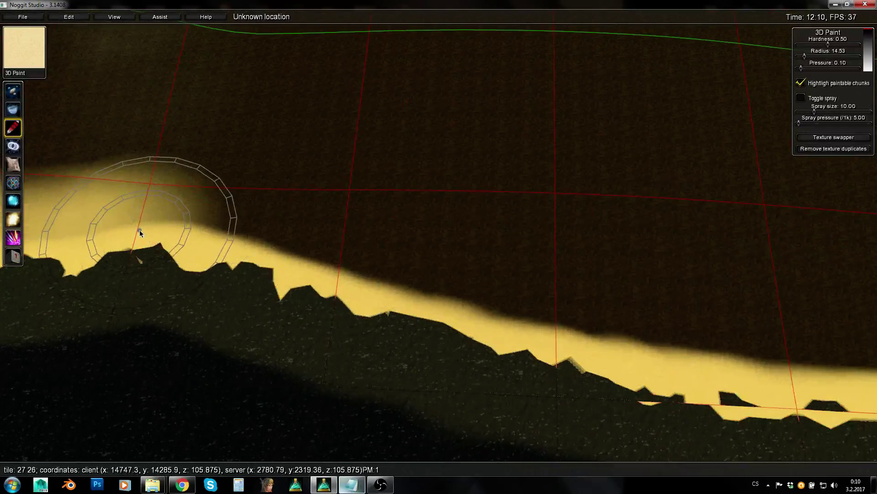
left_click_drag(138, 229, 558, 337)
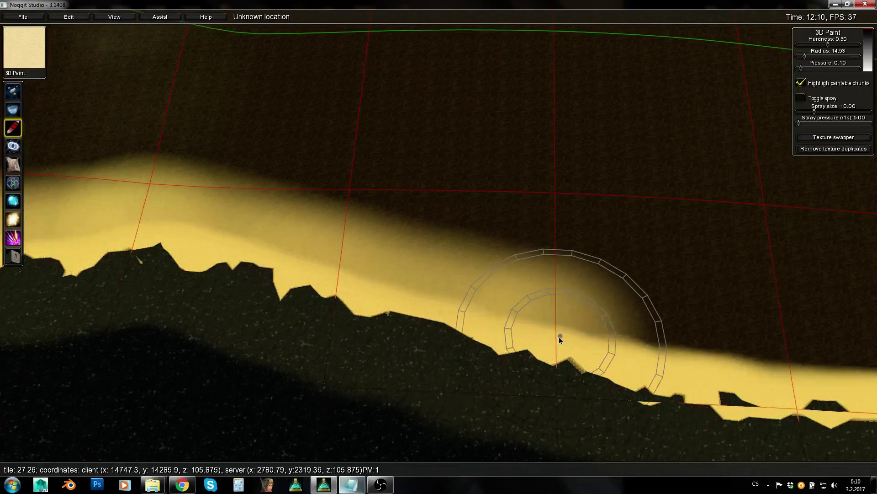
key("d")
key("s")
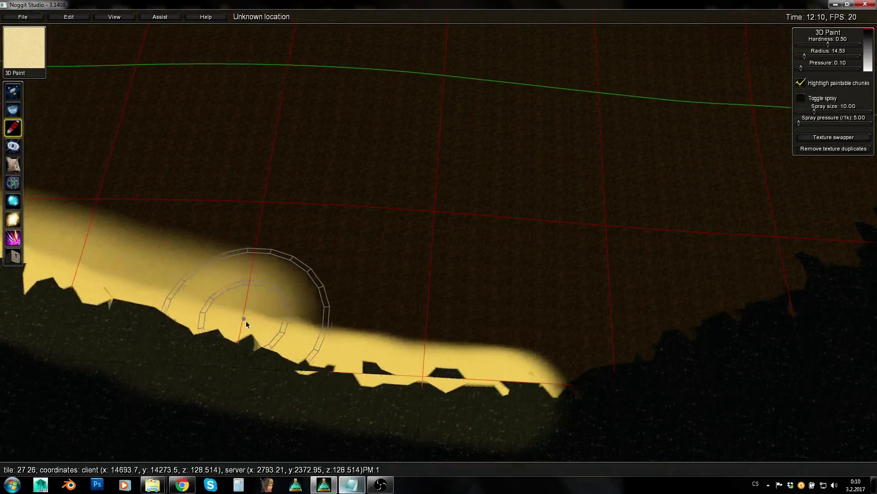
mouse_move(246, 321)
left_mouse_down()
mouse_move(347, 345)
mouse_move(516, 360)
left_mouse_up()
Inspect the blended sand strip along the shoreline from several angles.
key("s")
right_click_drag(576, 324, 102, 335)
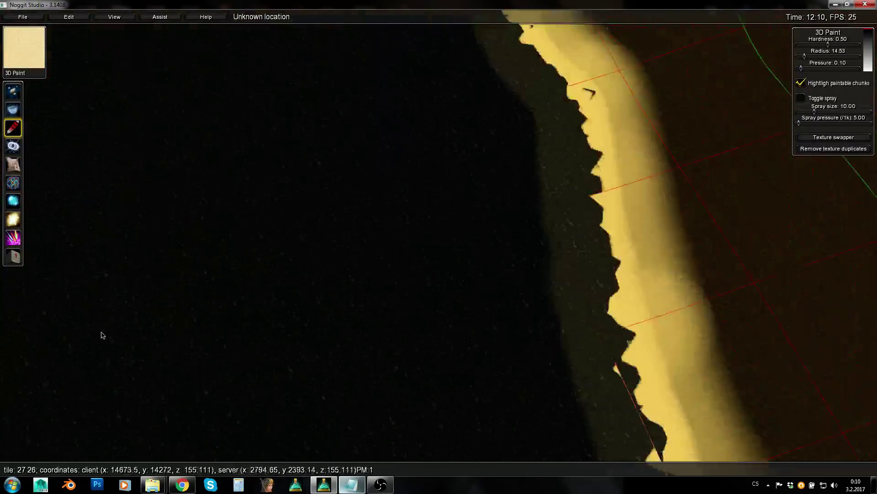
key("d")
mouse_move(631, 318)
right_mouse_down()
mouse_move(523, 149)
mouse_move(457, 181)
mouse_move(339, 351)
right_mouse_up()
key("s")
key("s")
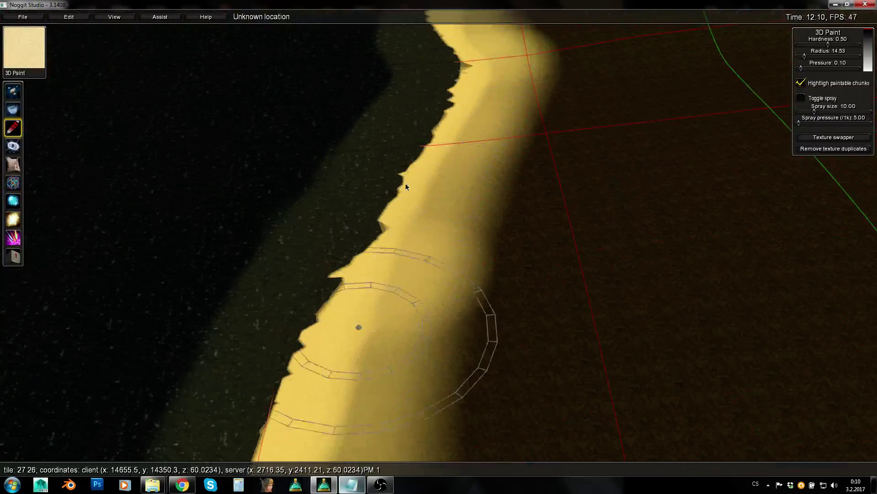
mouse_move(405, 187)
right_mouse_down()
mouse_move(449, 114)
mouse_move(478, 103)
right_mouse_up()
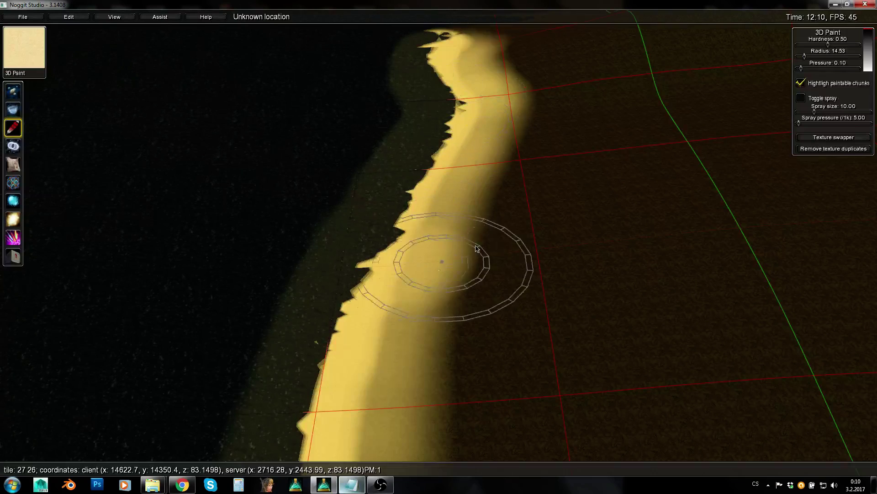
key("q")
key("a")
key("e")
right_click_drag(423, 204, 319, 274)
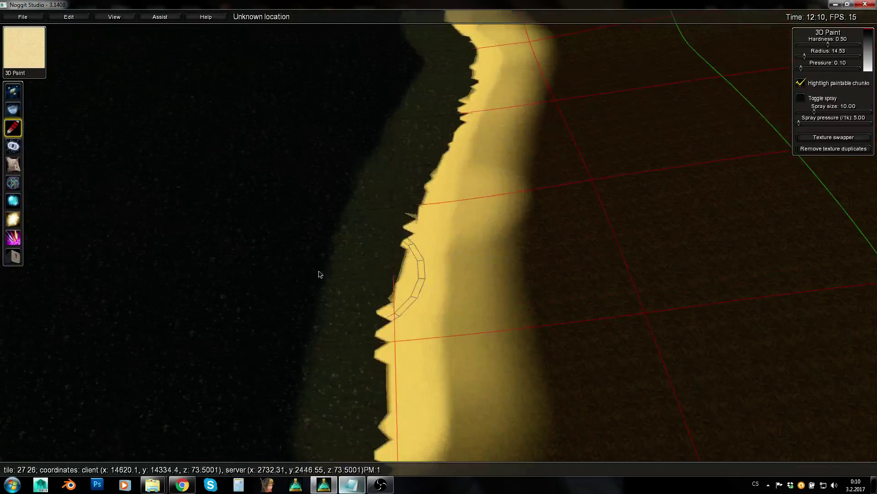
Enlarge the brush radius to 19.47 and paint over the faint band to strengthen the sand along the shoreline.
left_click_drag(419, 266, 445, 274, "alt")
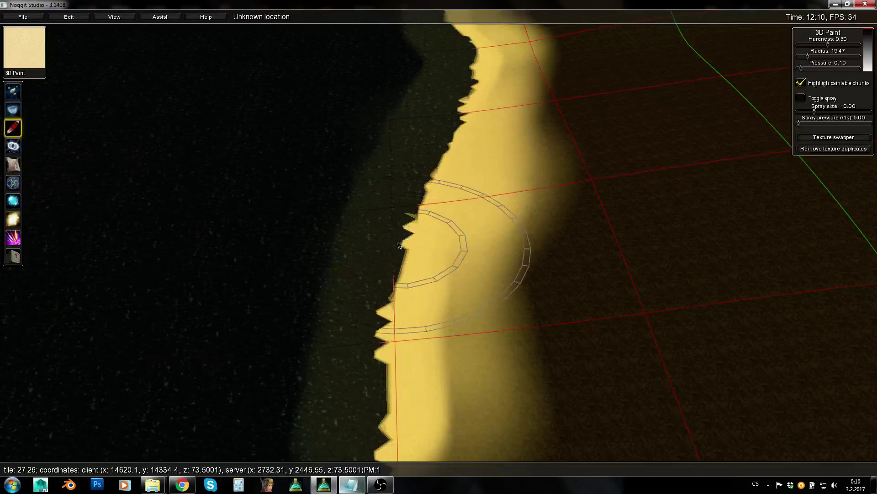
right_click_drag(400, 248, 389, 260)
left_click_drag(424, 240, 412, 286, "shift")
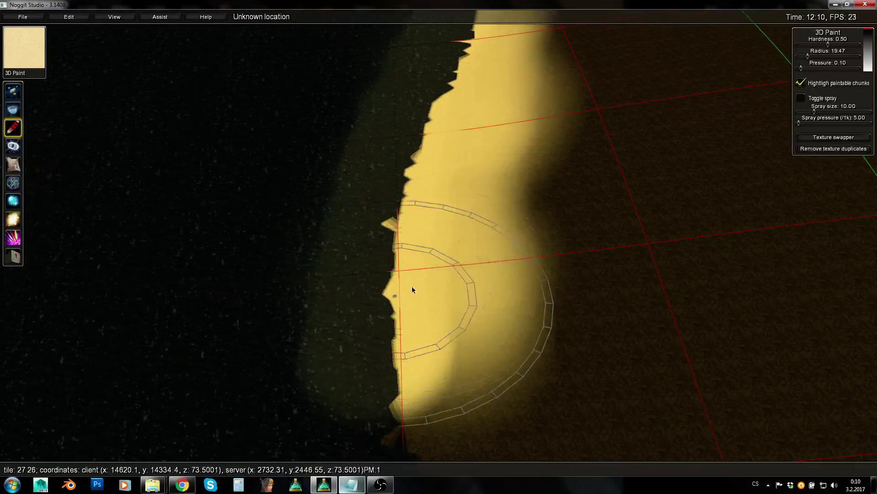
key("w")
key("q")
left_click_drag(480, 337, 518, 229, "shift")
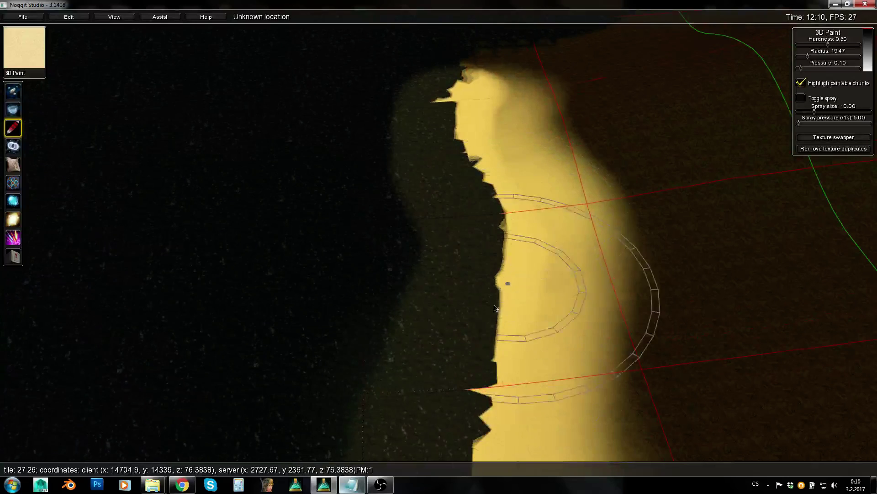
left_click_drag(471, 127, 470, 236, "shift")
Use the Flatten/Blur tool at brush radius 14.33 to smooth the terrain along the jagged waterline near the sand strip's end.
right_click_drag(469, 236, 454, 247)
key("s")
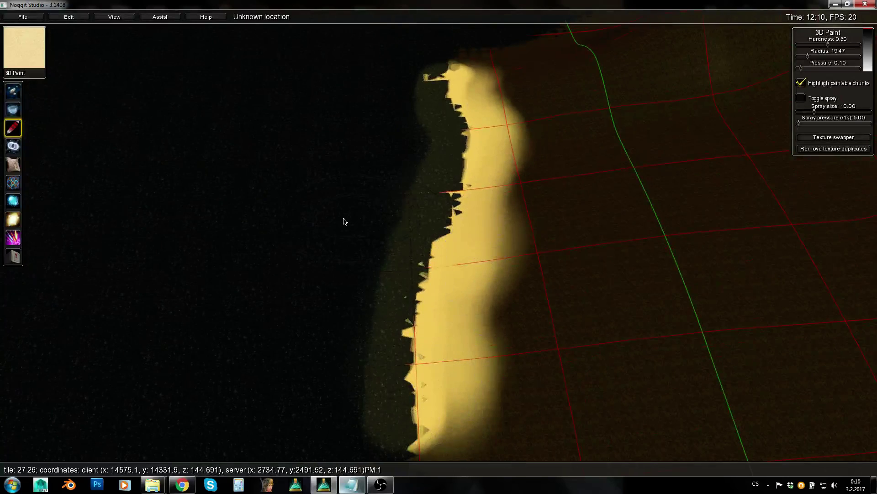
key("2")
key("a")
mouse_move(364, 217)
right_mouse_down()
mouse_move(404, 265)
mouse_move(434, 258)
right_mouse_up()
key("w")
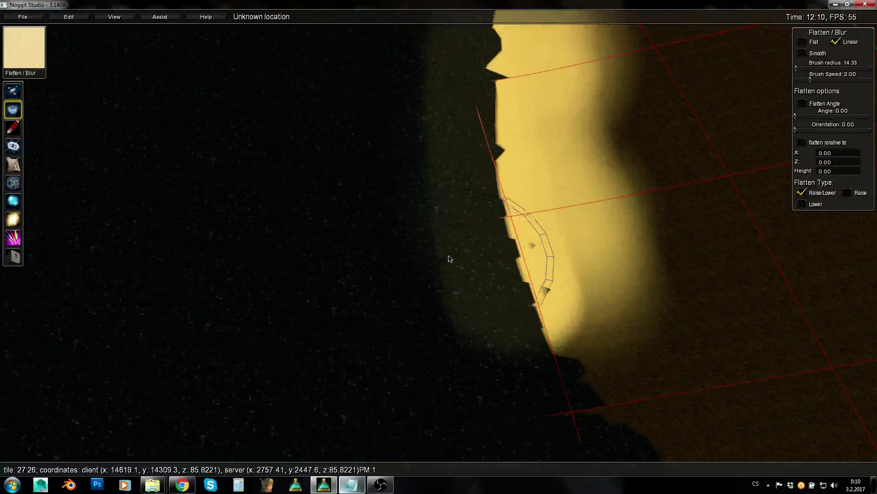
key("d")
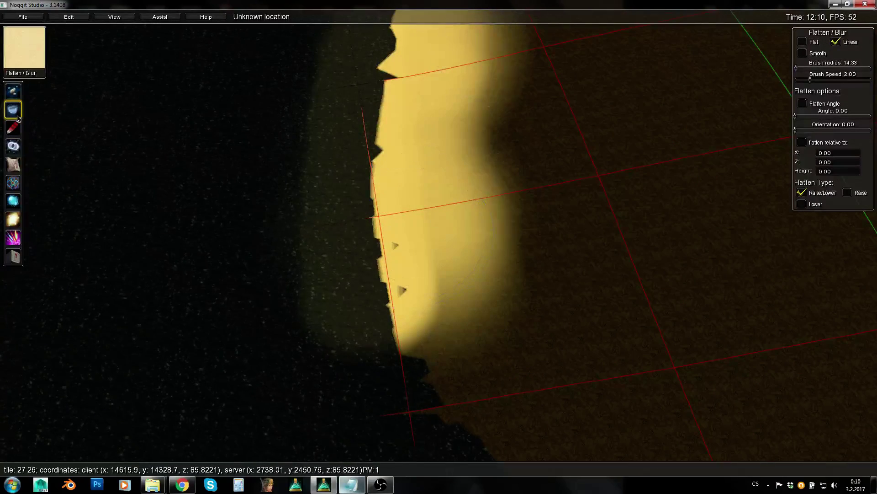
key("w")
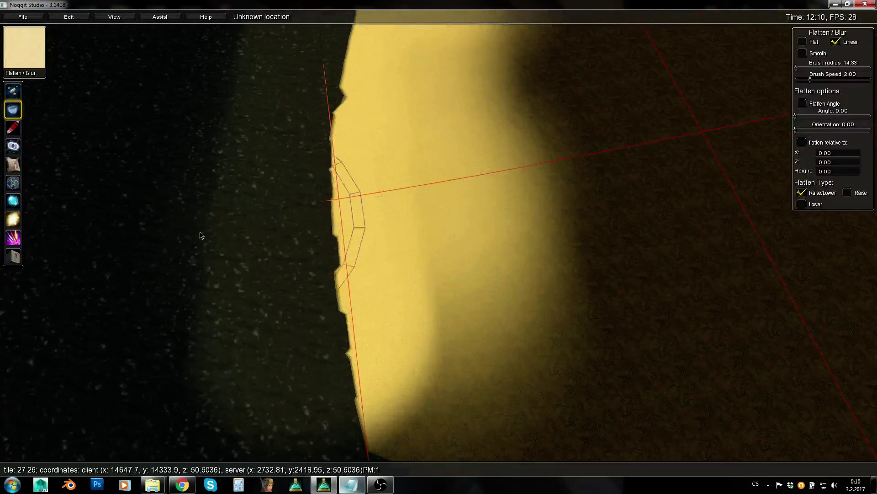
mouse_move(261, 252)
left_mouse_down("ctrl")
mouse_move(292, 220)
mouse_move(297, 279)
mouse_move(293, 163)
mouse_move(282, 254)
left_mouse_up("ctrl")
key("q")
key("w")
mouse_move(334, 213)
left_mouse_down("ctrl")
mouse_move(336, 127)
mouse_move(339, 195)
mouse_move(315, 228)
mouse_move(356, 219)
mouse_move(367, 167)
mouse_move(352, 208)
left_mouse_up("ctrl")
Continue blurring the jagged waterline farther along the sand strip toward its opposite end.
key("q")
key("w")
key("w")
key("q")
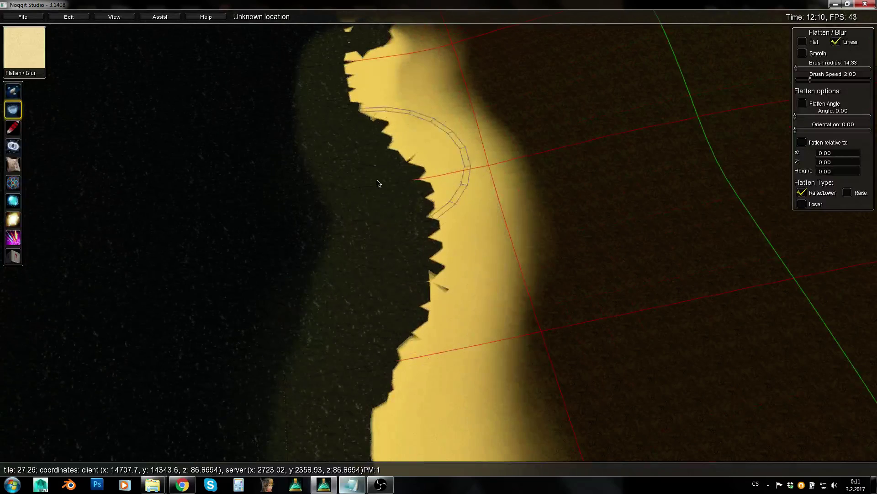
left_click_drag(349, 61, 361, 85, "ctrl")
key("w")
key("s")
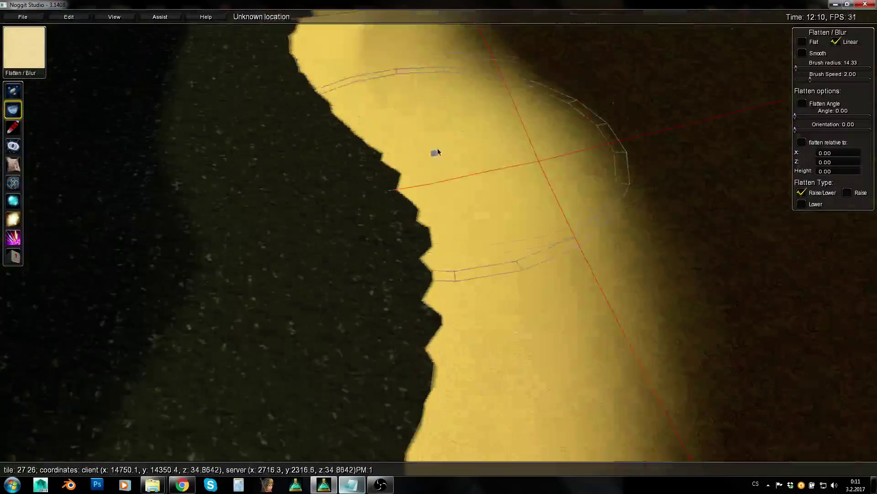
key("w")
Hide the chunk grid lines while turning to face along the beach from the opposite direction.
right_click_drag(397, 197, 539, 161)
right_click_drag(484, 192, 667, 266)
key("d")
right_click_drag(409, 264, 608, 237)
key("d")
right_click_drag(548, 201, 668, 250)
key("a")
key("F7")
key("s")
key("w")
right_click_drag(631, 202, 643, 231)
right_click_drag(510, 212, 485, 216)
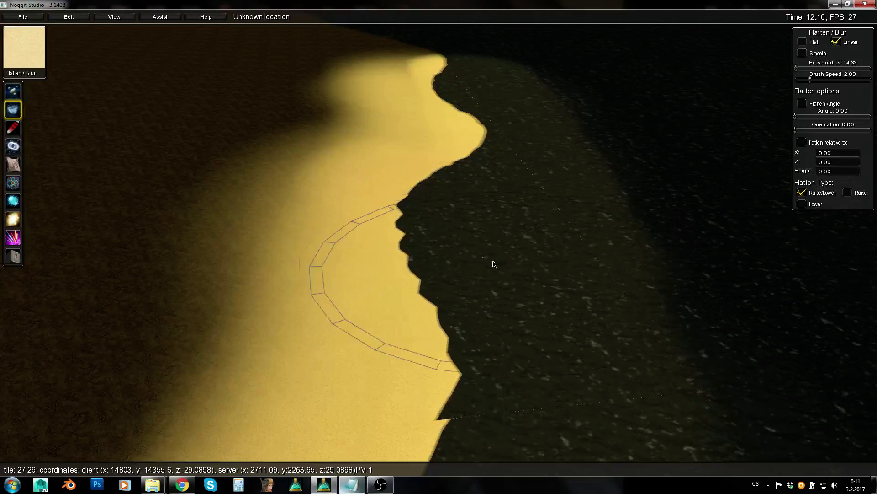
Inspect the smoothed waterline along the full length of the sand strip.
right_click_drag(564, 224, 627, 252)
key("q")
key("w")
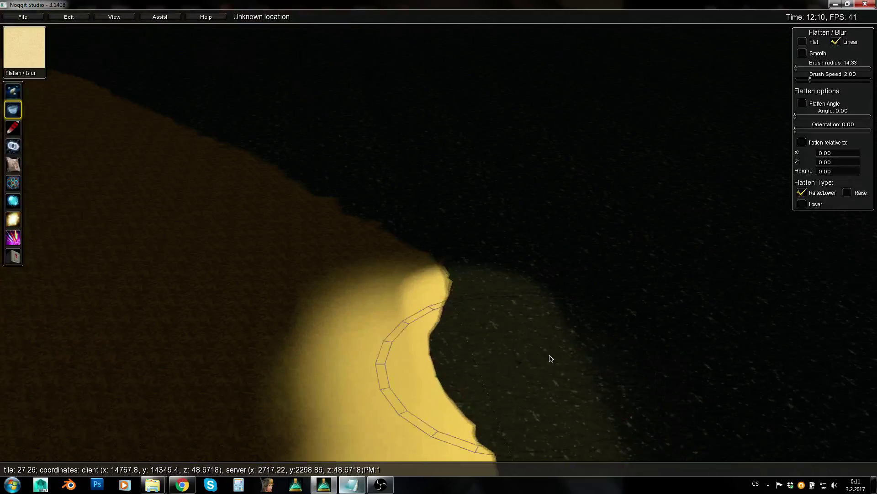
right_click_drag(552, 359, 660, 325)
key("s")
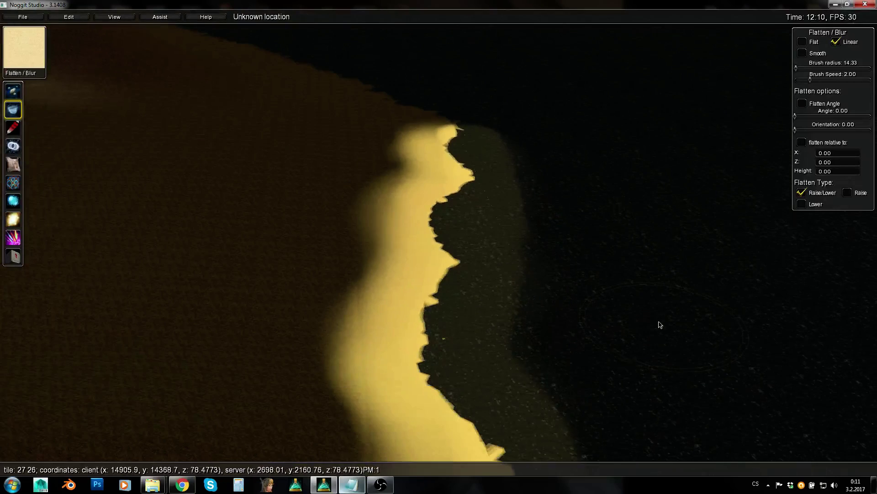
key("e")
key("s")
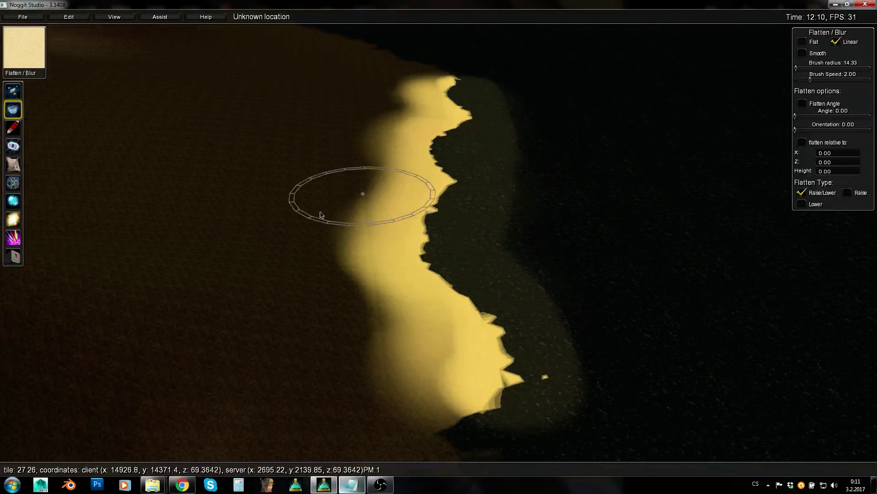
key("q")
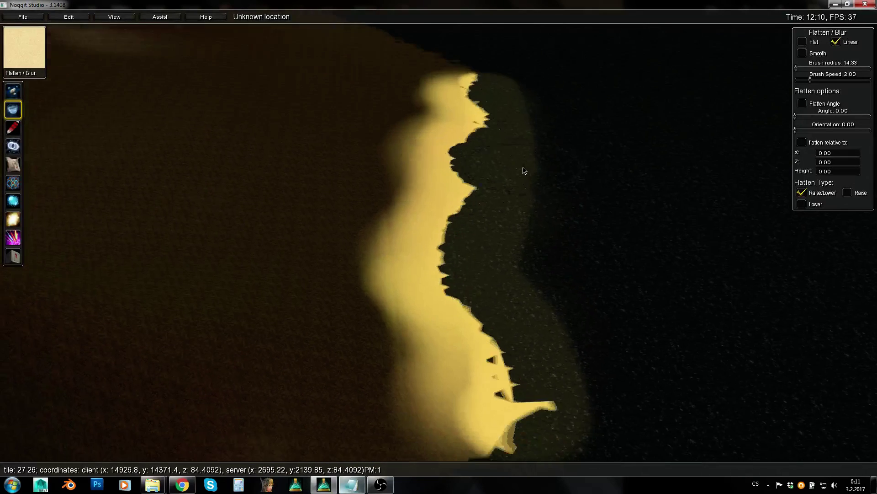
Survey the beach together with the village, mountains and untextured coast from several angles.
right_click_drag(543, 188, 339, 176)
key("s")
right_click_drag(654, 182, 515, 194)
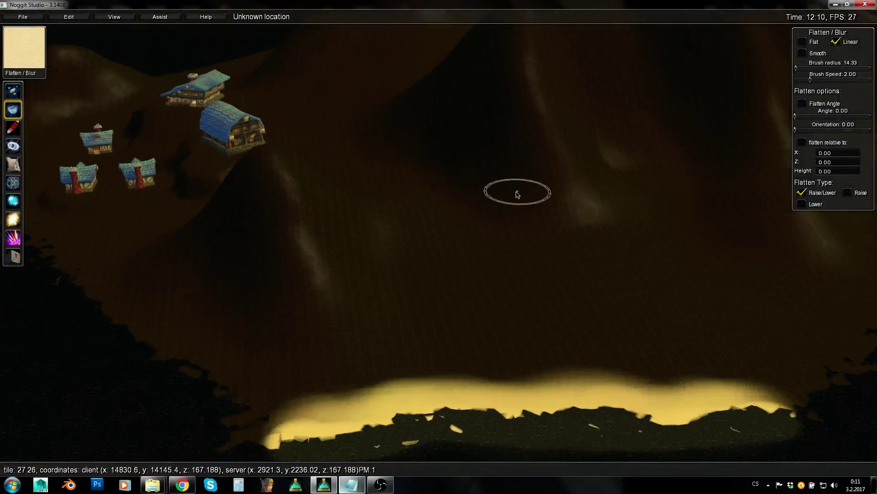
key("s")
key("s")
key("e")
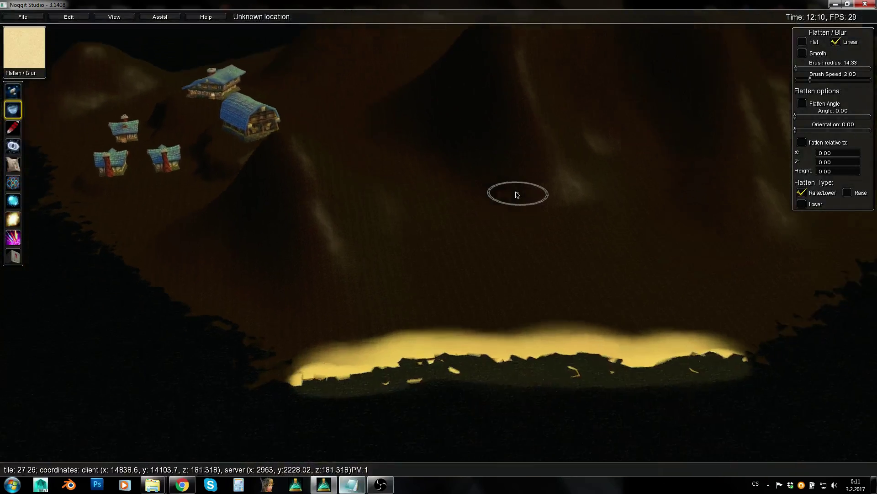
key("w")
key("s")
key("q")
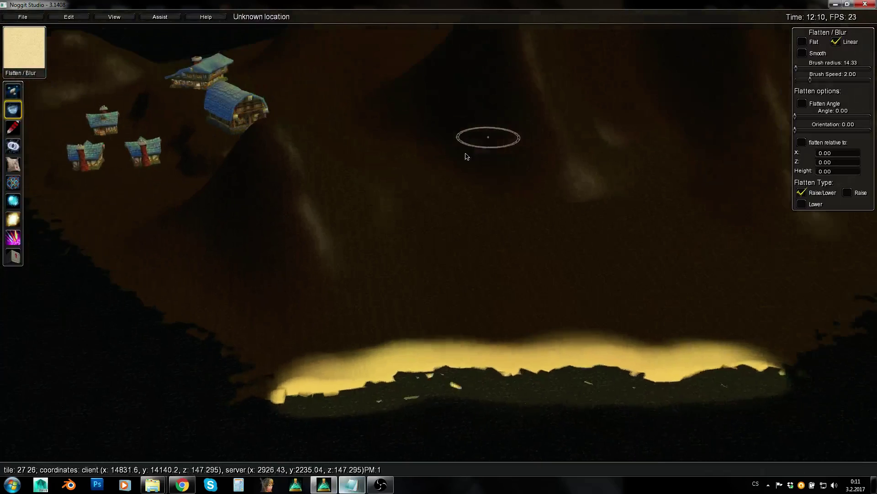
right_click_drag(466, 155, 505, 150)
key("q")
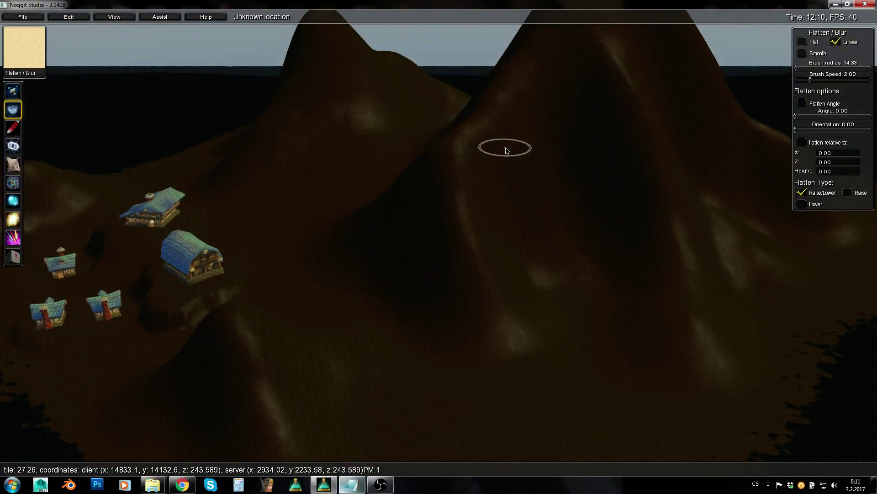
key("w")
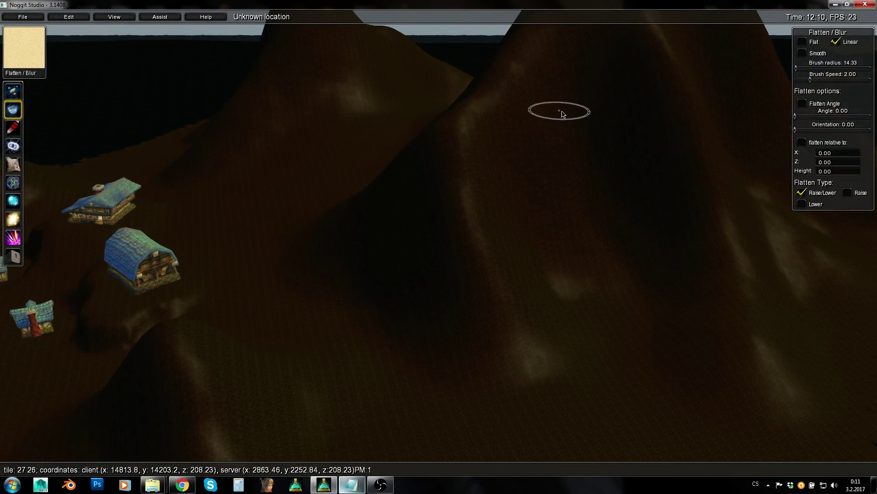
key("s")
key("d")
right_click_drag(562, 114, 348, 186)
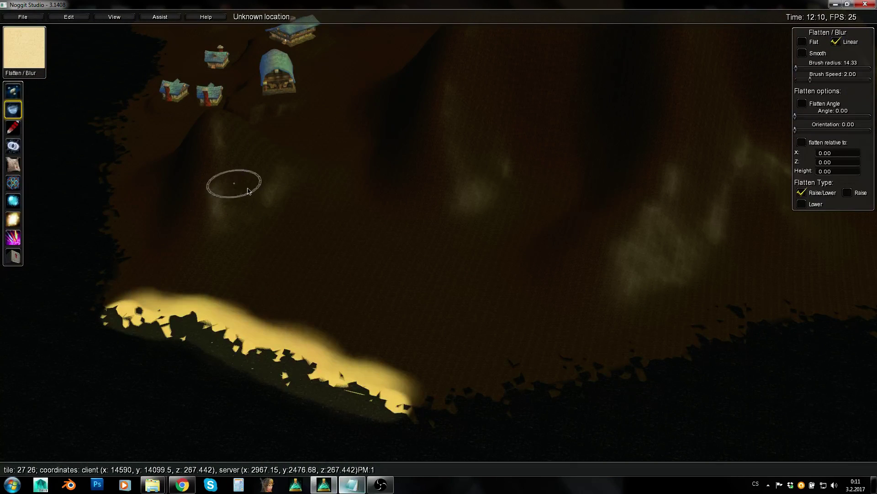
key("w")
right_click_drag(498, 181, 147, 213)
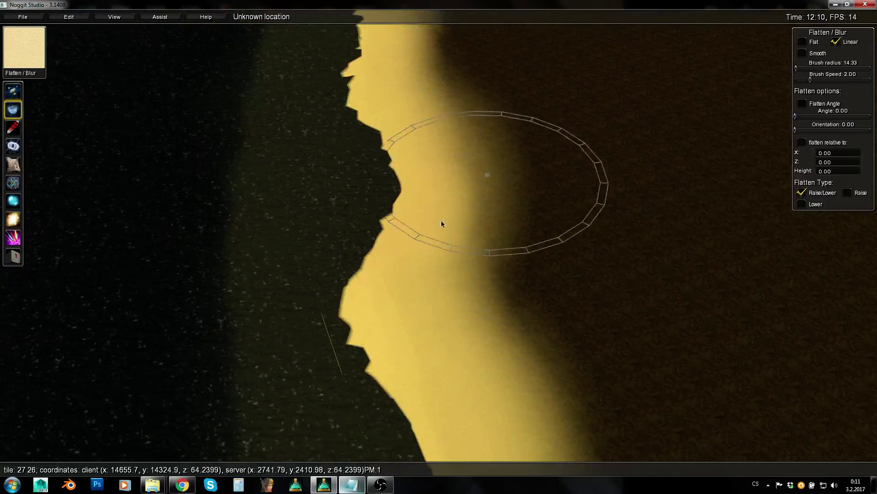
key("s")
right_click_drag(323, 183, 603, 275)
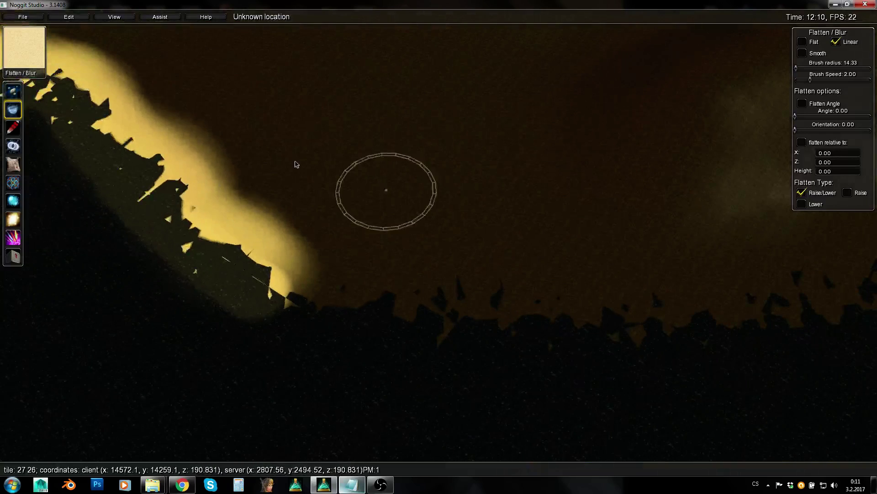
Return to 3D Paint and choose the gh_pebblyc.blp pebble texture from the texture palette.
left_click(8, 127)
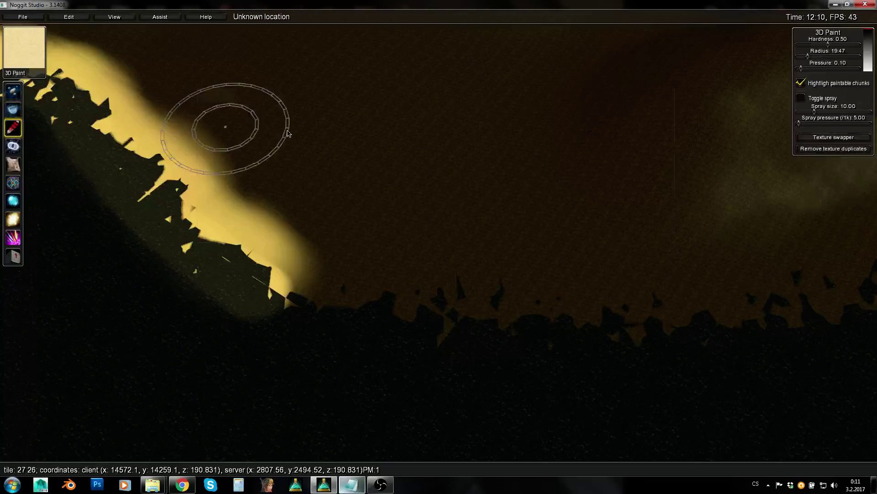
key("x")
left_click(218, 89)
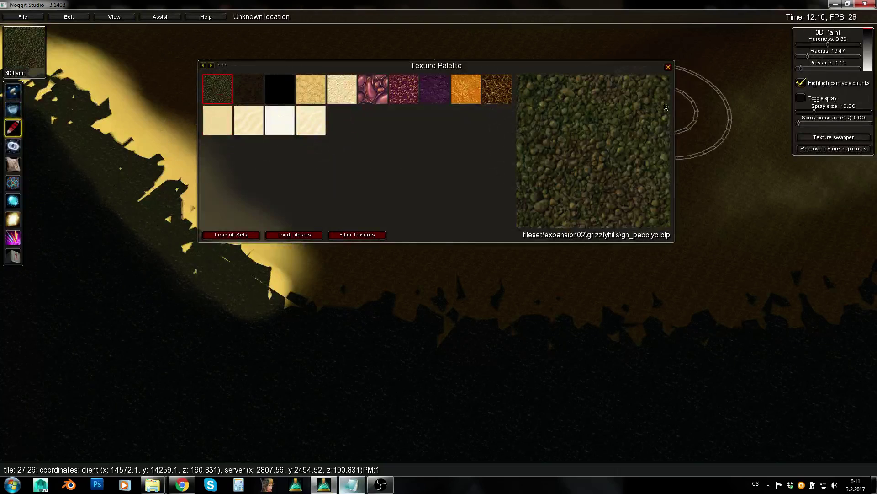
left_click(668, 67)
Set the paint brush radius to 9.33 and the pressure to 0.61 at the brown shoreline beside the beach.
right_click_drag(441, 176, 541, 237)
key("w")
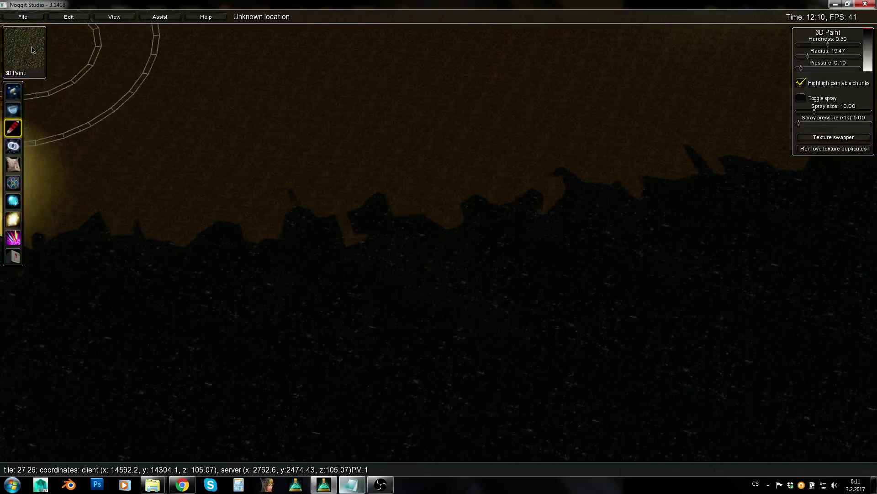
key("s")
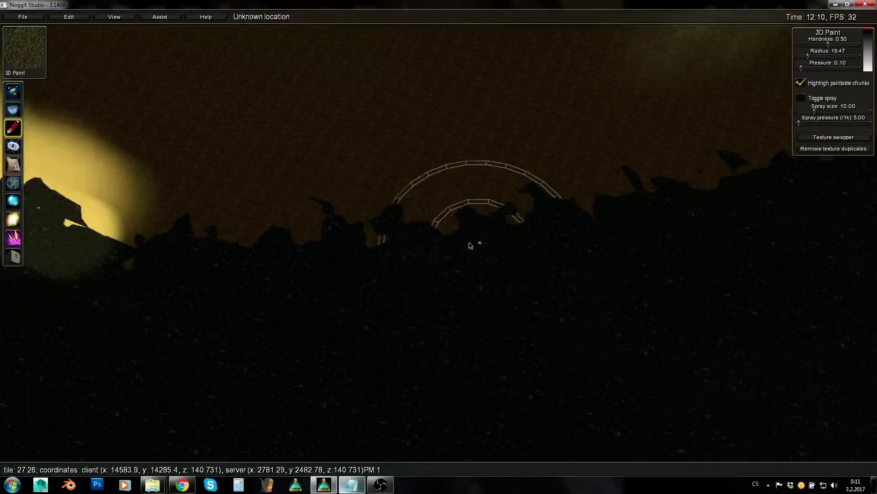
key("a")
right_click_drag(470, 245, 634, 142)
key("s")
right_click_drag(666, 253, 721, 171)
left_click_drag(568, 247, 587, 246)
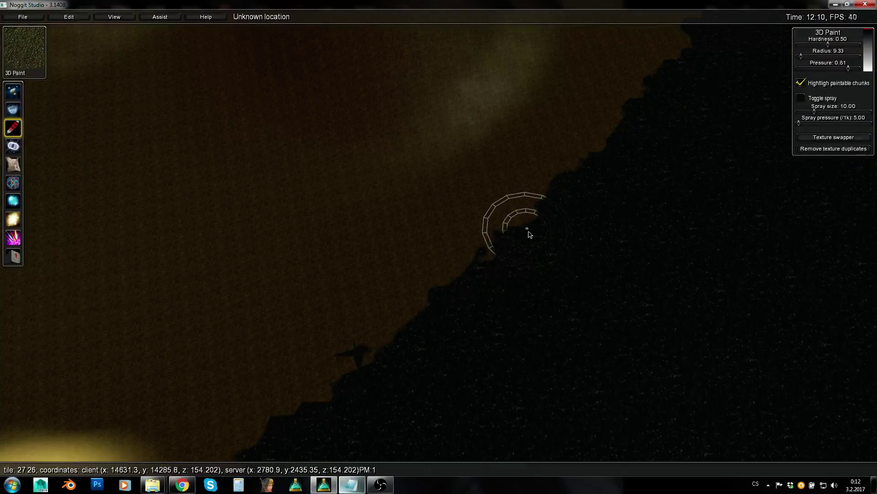
Show the height contour lines and paint pebbles on a first stretch of brown shore with brush radius 13.33.
key("F9")
key("a")
right_click_drag(633, 214, 374, 268)
key("d")
right_click_drag(505, 262, 362, 265)
key("w")
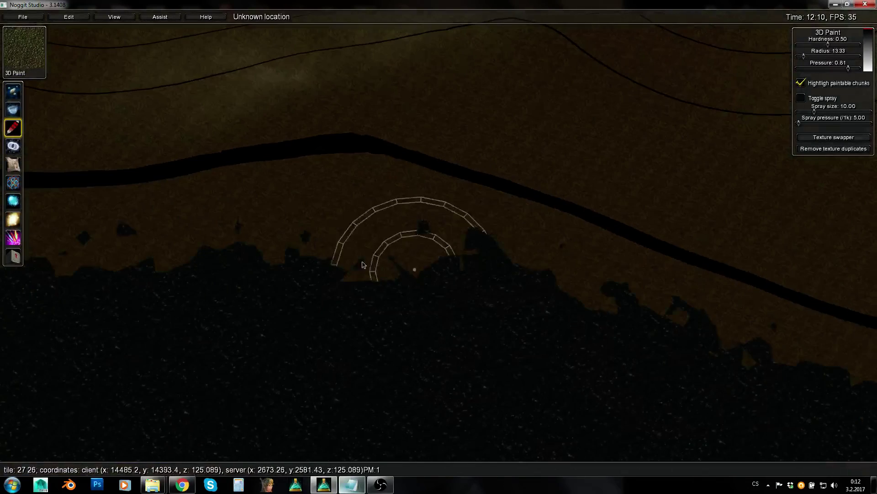
mouse_move(329, 252)
left_mouse_down("shift")
mouse_move(330, 222)
mouse_move(512, 278)
mouse_move(336, 198)
mouse_move(499, 261)
left_mouse_up("shift")
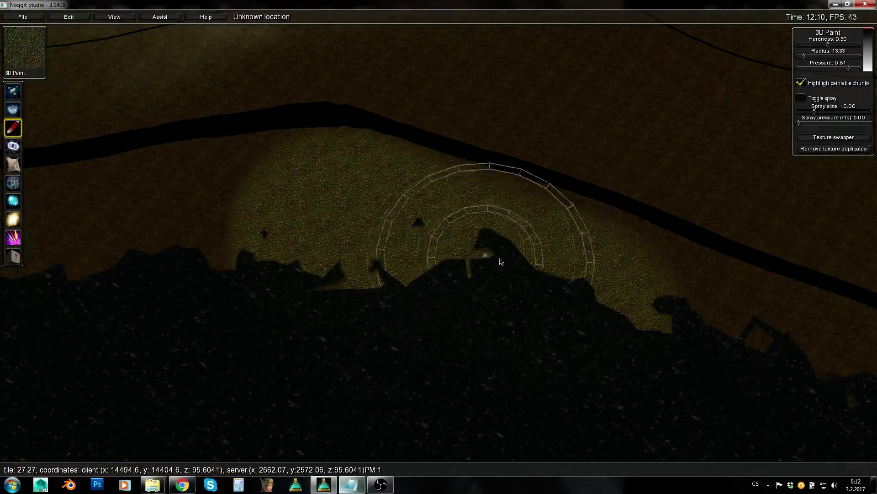
Extend the pebble texture along the coast, filling the ground between the waterline and the thick contour line.
key("d")
right_click_drag(528, 286, 467, 275)
left_click_drag(437, 269, 536, 296, "shift")
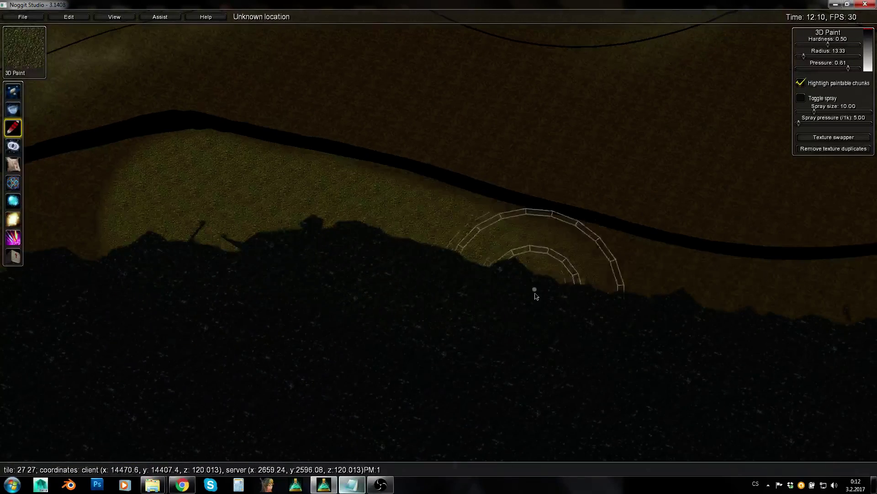
left_click_drag(607, 314, 645, 333, "shift")
key("d")
left_click_drag(317, 274, 368, 294, "shift")
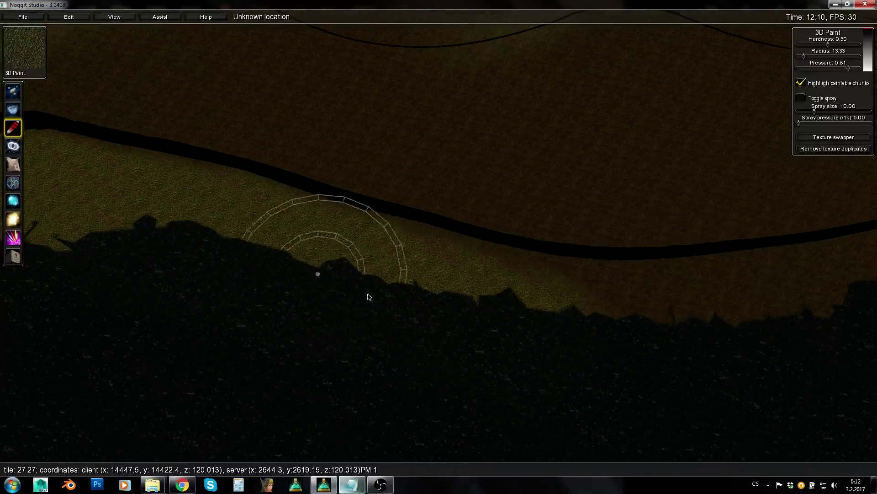
mouse_move(583, 347)
left_mouse_down("shift")
mouse_move(725, 349)
mouse_move(404, 308)
left_mouse_up("shift")
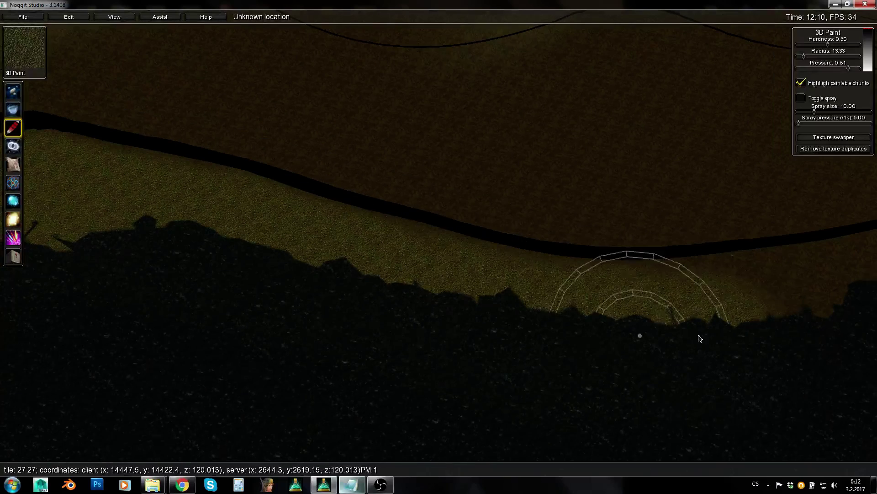
left_click_drag(700, 338, 843, 328, "shift")
Hide the height contour lines around the pebble-covered shoreline.
key("s")
key("a")
key("d")
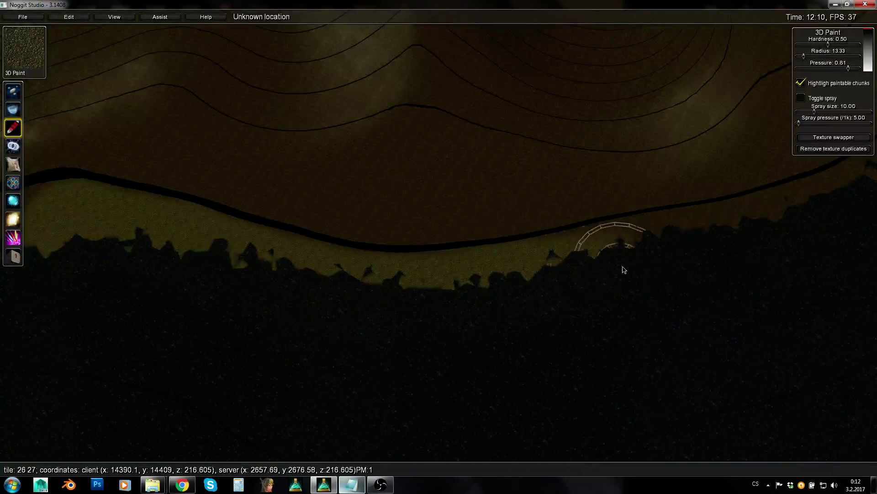
key("w")
right_click_drag(624, 269, 141, 222)
key("d")
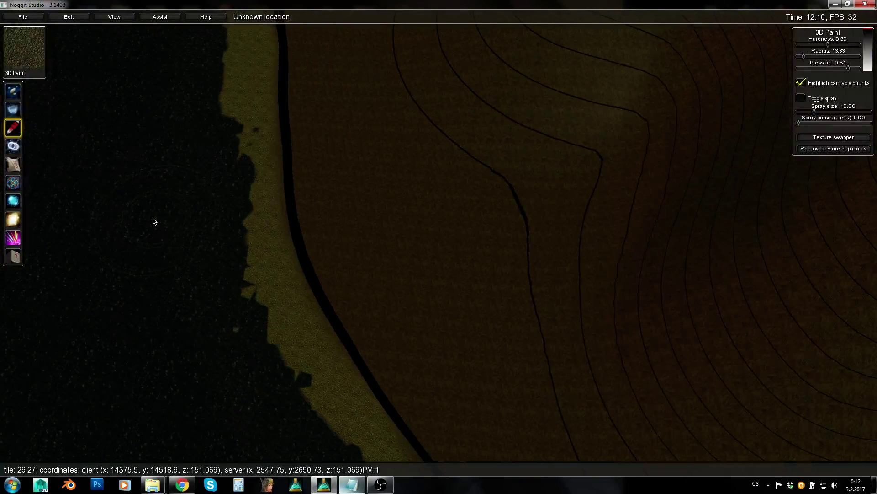
key("F9")
Examine the pebble strip's end and its transition into the brown ground up close.
right_click_drag(442, 177, 382, 112)
key("w")
key("w")
mouse_move(382, 112)
left_mouse_down("shift")
mouse_move(421, 159)
mouse_move(301, 191)
mouse_move(261, 177)
mouse_move(259, 151)
left_mouse_up("shift")
key("d")
key("w")
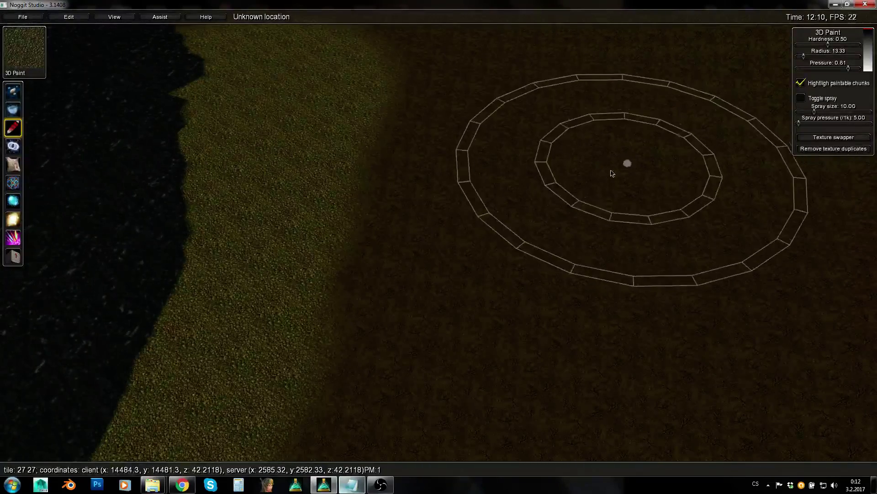
key("s")
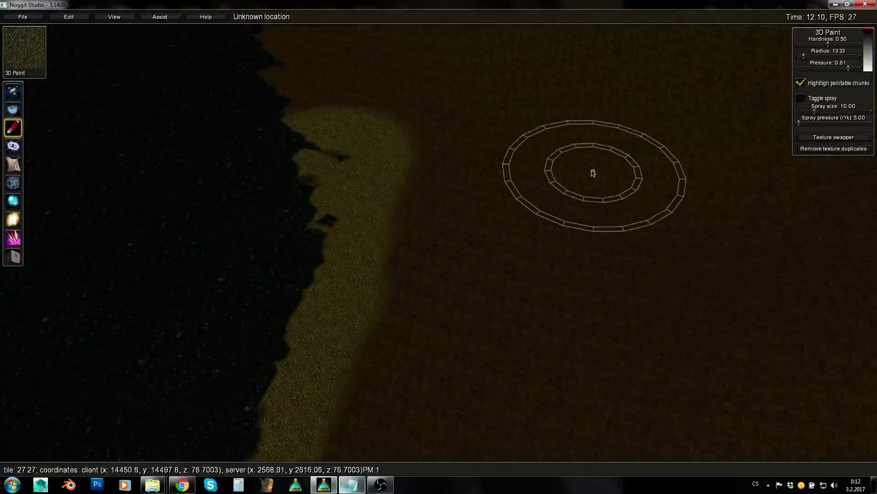
key("a")
key("w")
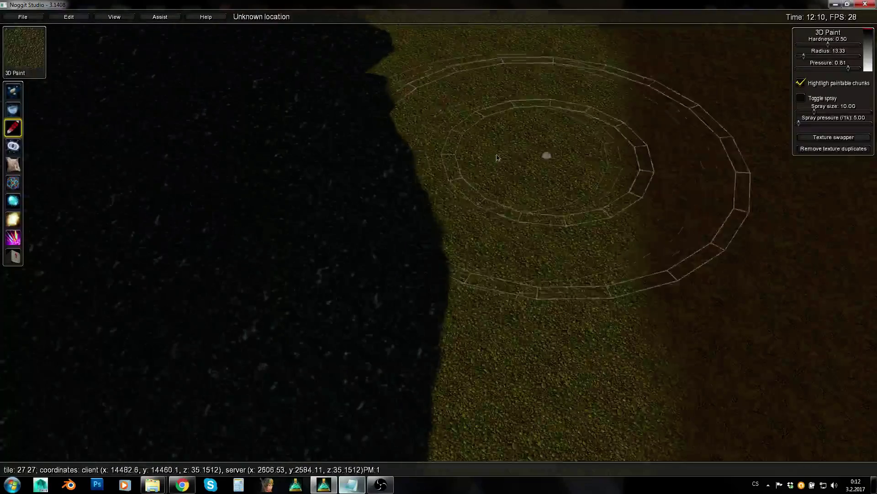
key("s")
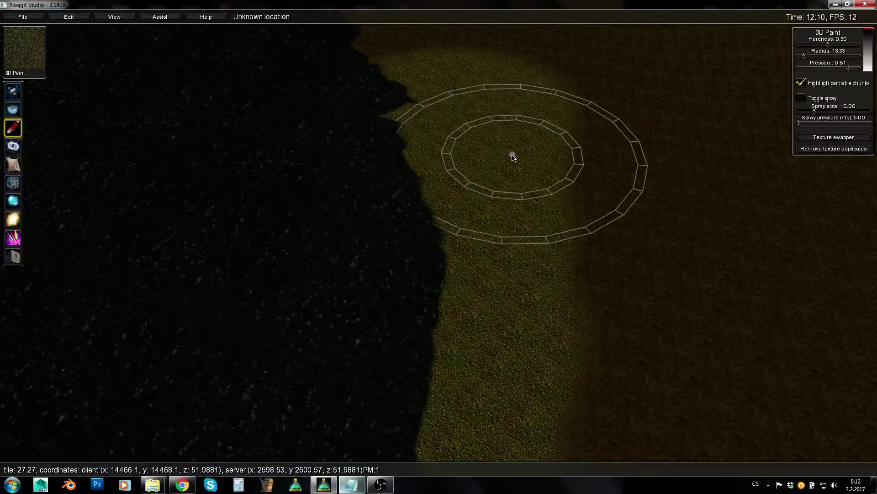
Enable spray painting with brush radius 7.00, pressure 0.40, spray size 1.88 and spray pressure 4.71.
key("s")
key("d")
key("w")
key("q")
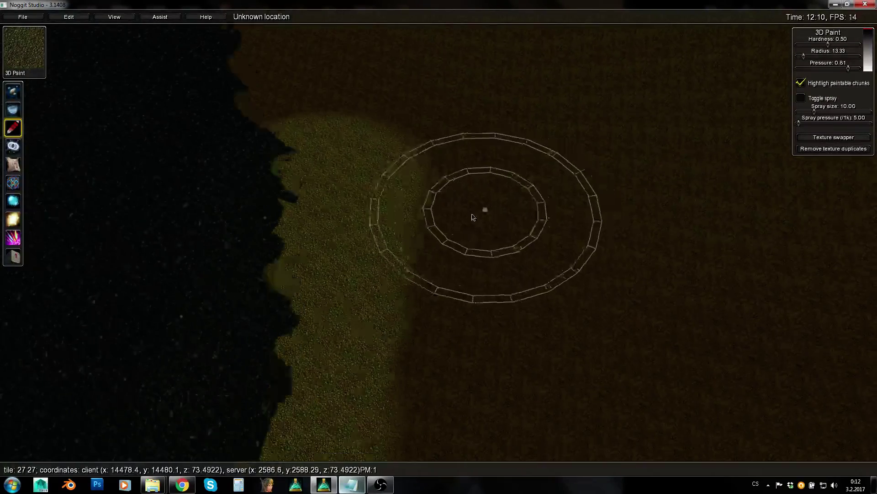
key("w")
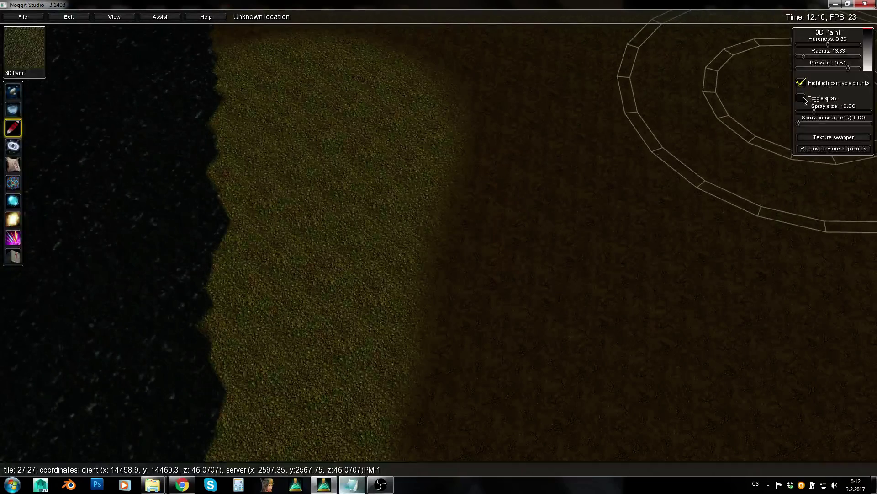
left_click_drag(630, 169, 569, 169)
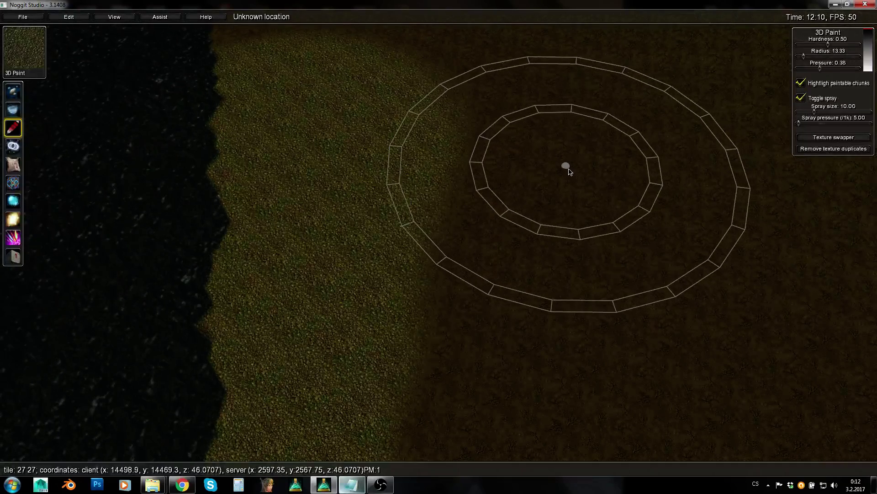
left_click(821, 68)
left_click_drag(632, 161, 596, 157, "alt")
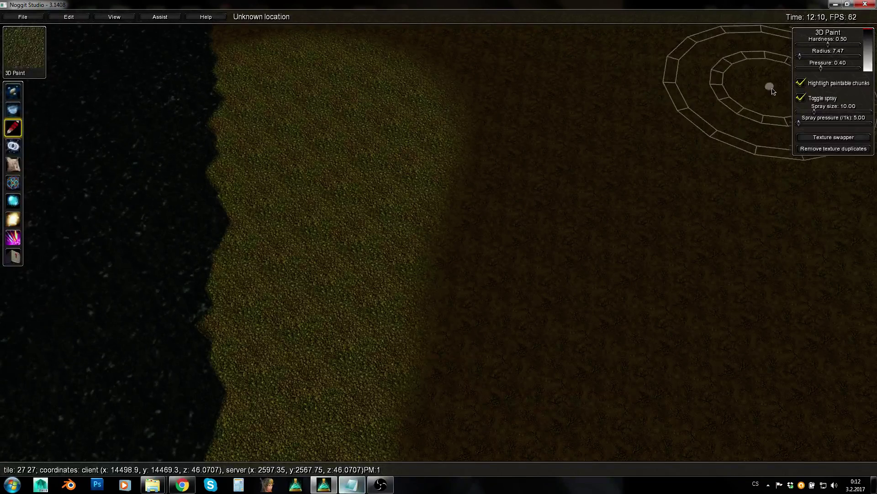
left_click_drag(640, 154, 637, 154, "alt")
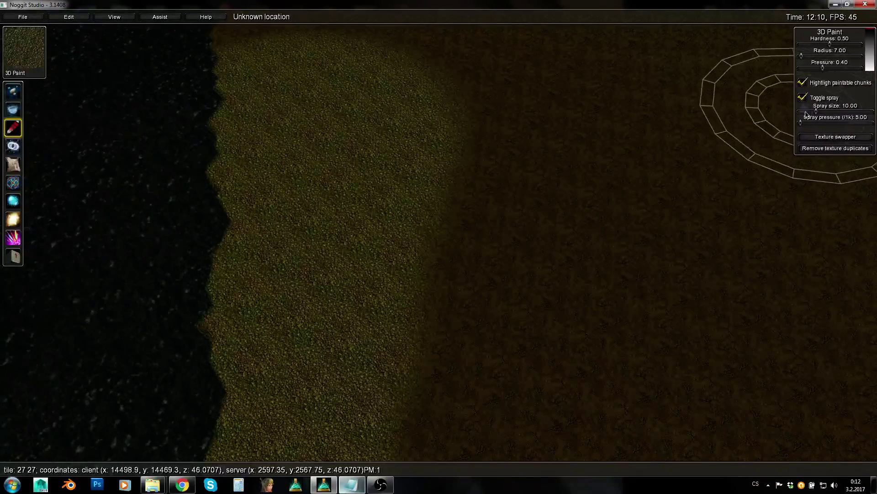
left_click_drag(806, 113, 803, 113)
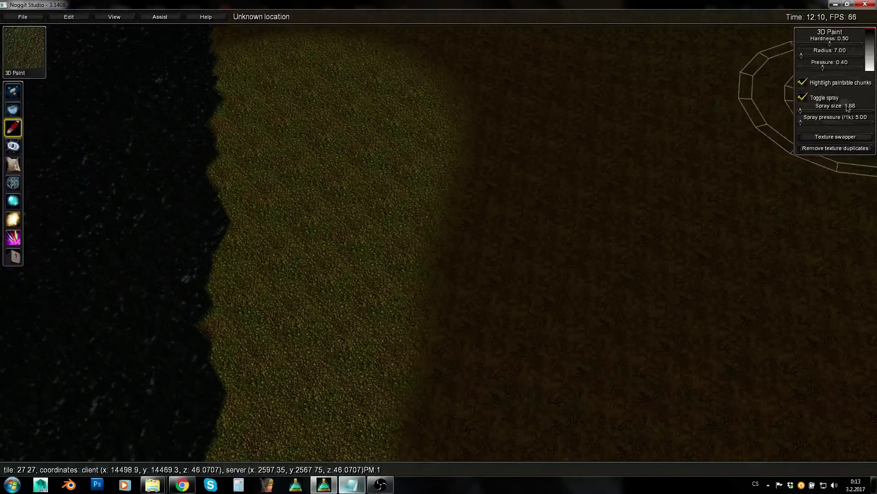
left_click_drag(801, 122, 803, 124)
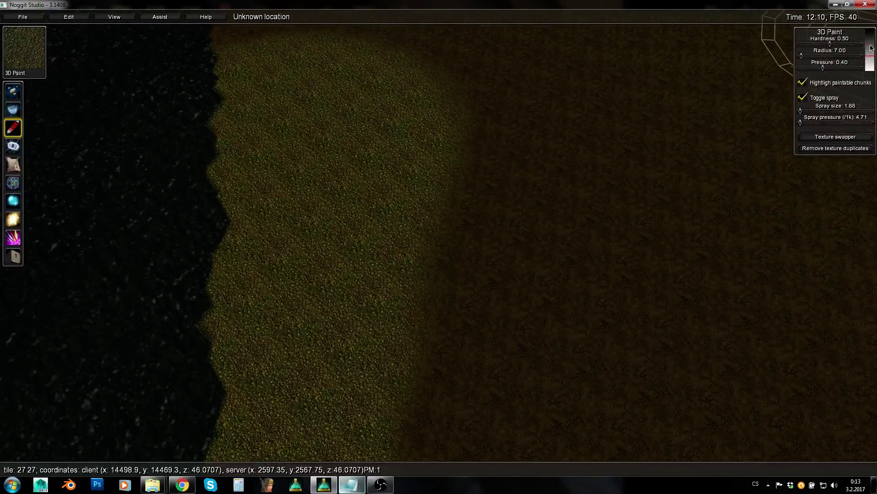
Spray pebbles at reduced strength along the strip's inner edge, blending it into the brown ground down the coast.
key("s")
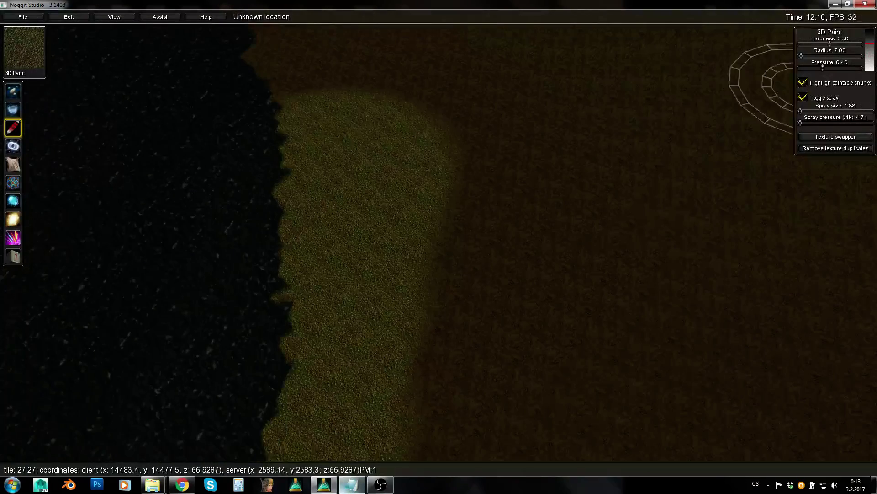
key("w")
key("q")
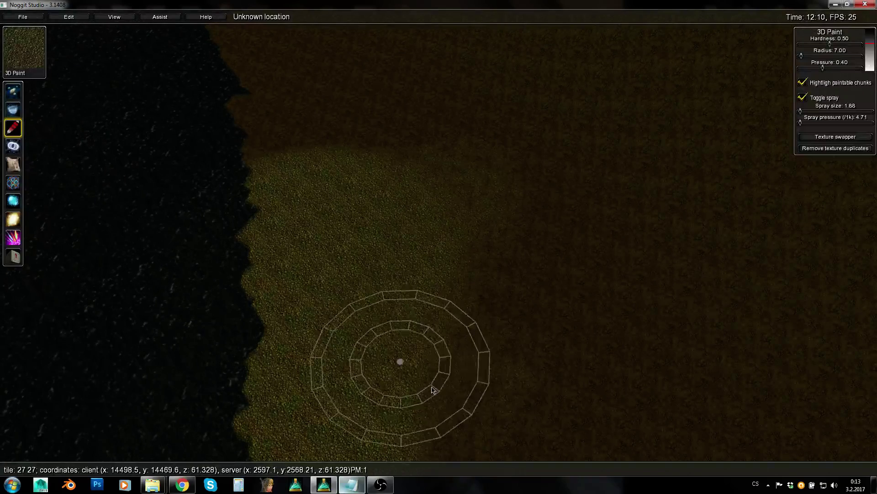
key("s")
key("e")
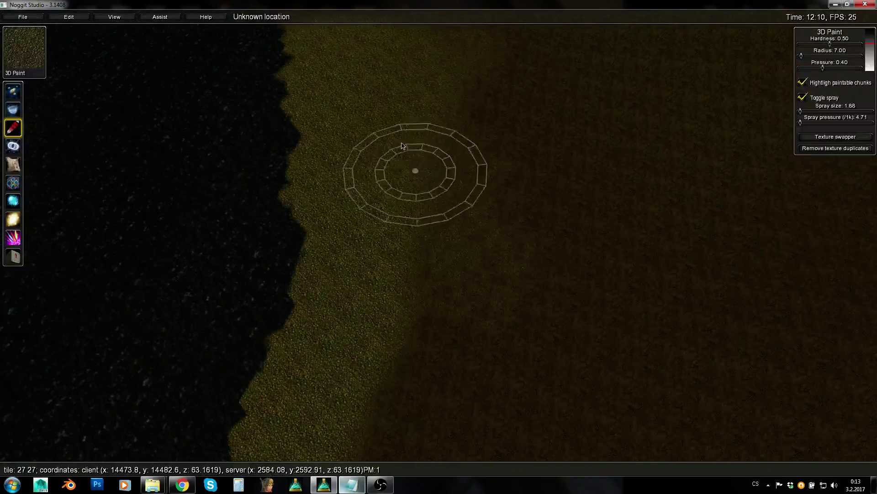
key("e")
key("s")
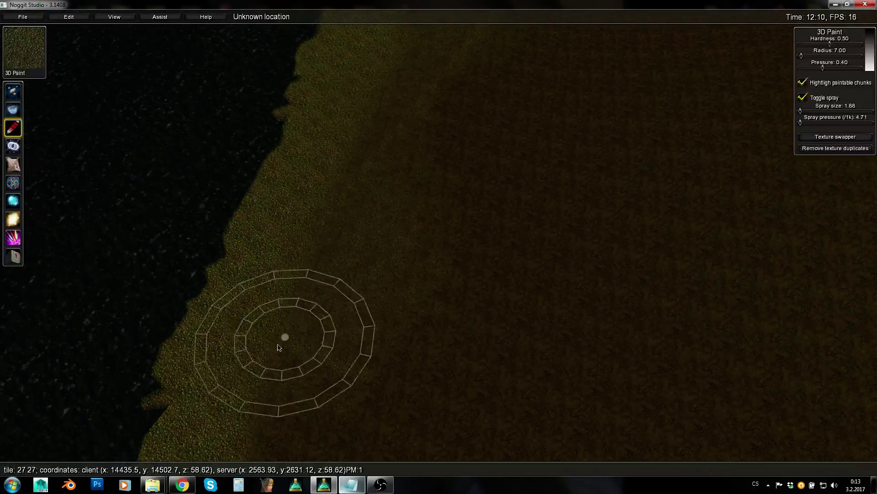
key("s")
key("s")
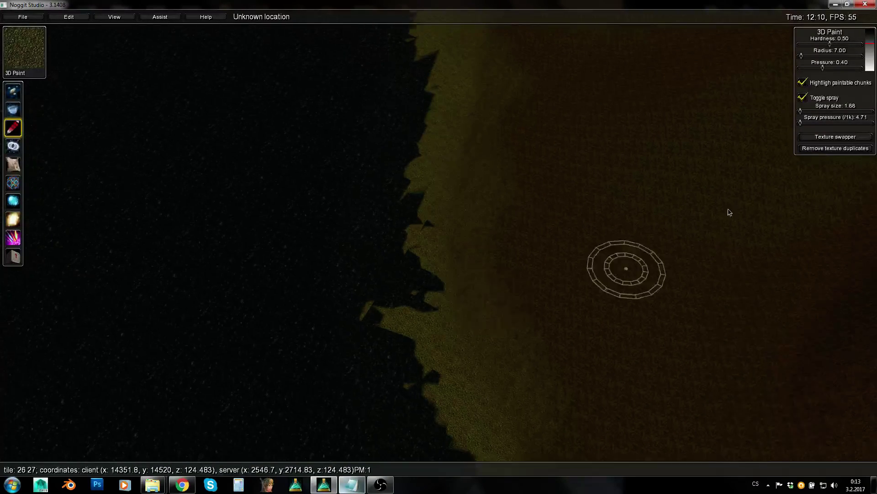
Spray pebbles over the inner edge again while working back along the coast to the strip's end.
key("s")
key("d")
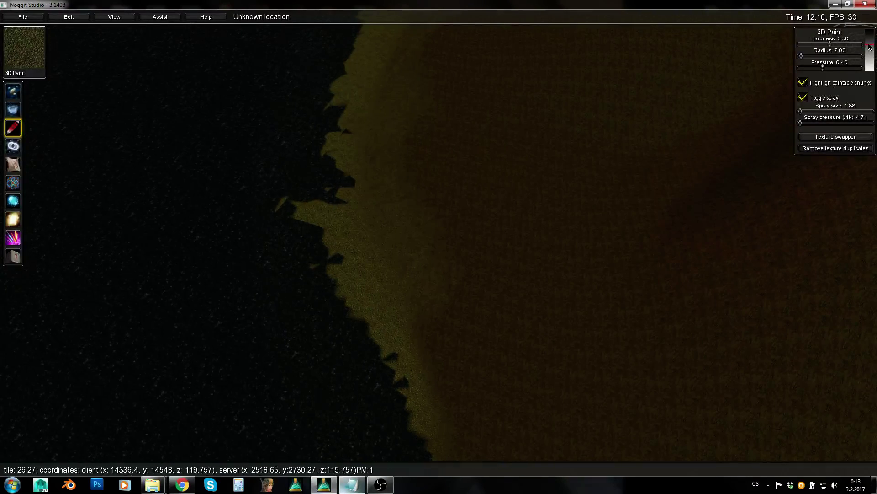
key("w")
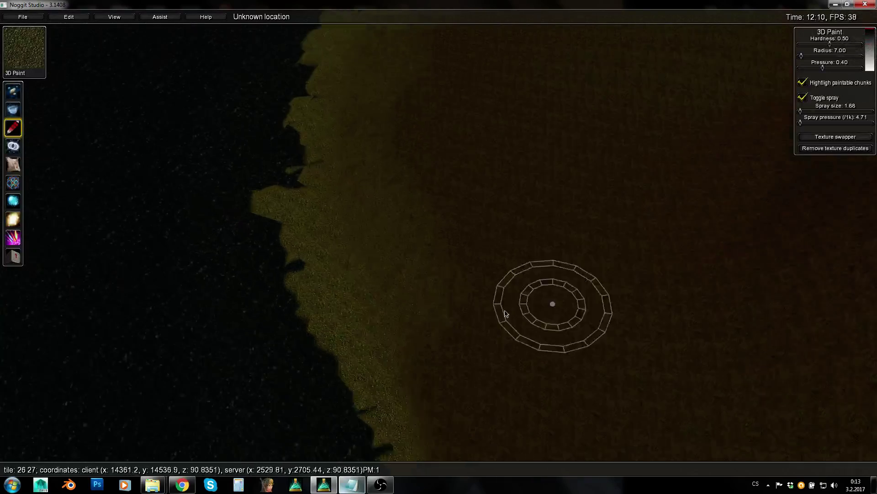
key("s")
key("w")
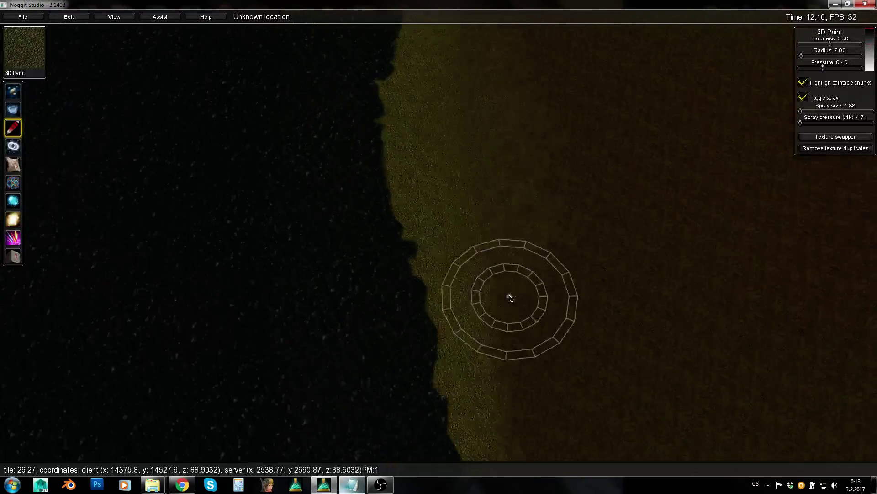
key("w")
key("q")
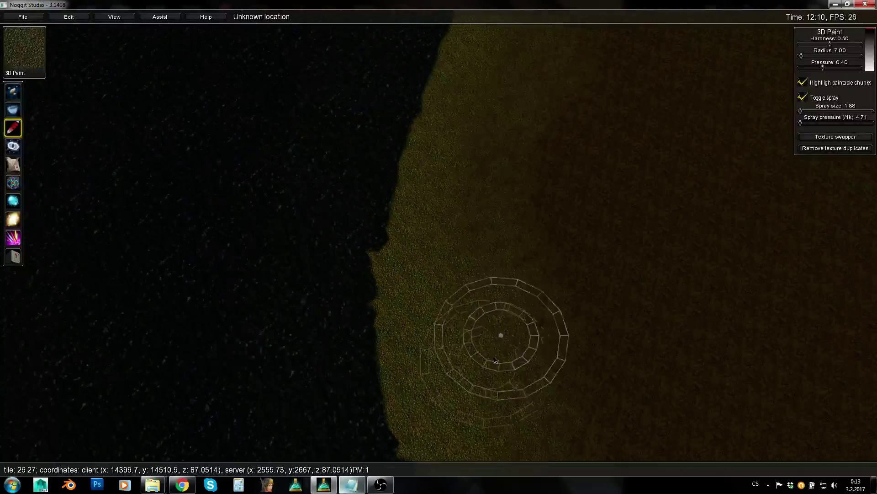
mouse_move(448, 255)
left_mouse_down("shift")
mouse_move(472, 129)
mouse_move(517, 73)
left_mouse_up("shift")
key("w")
key("q")
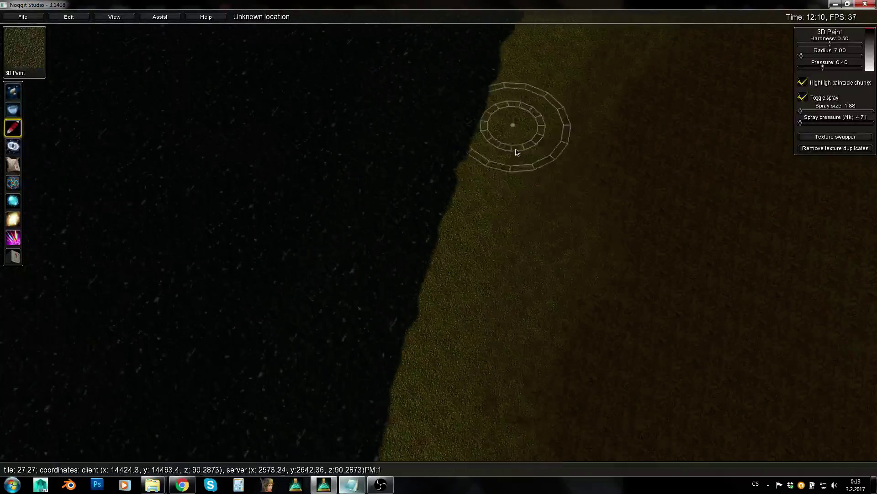
mouse_move(535, 124)
left_mouse_down("shift")
mouse_move(535, 140)
mouse_move(490, 187)
mouse_move(507, 300)
left_mouse_up("shift")
key("w")
key("q")
key("w")
key("q")
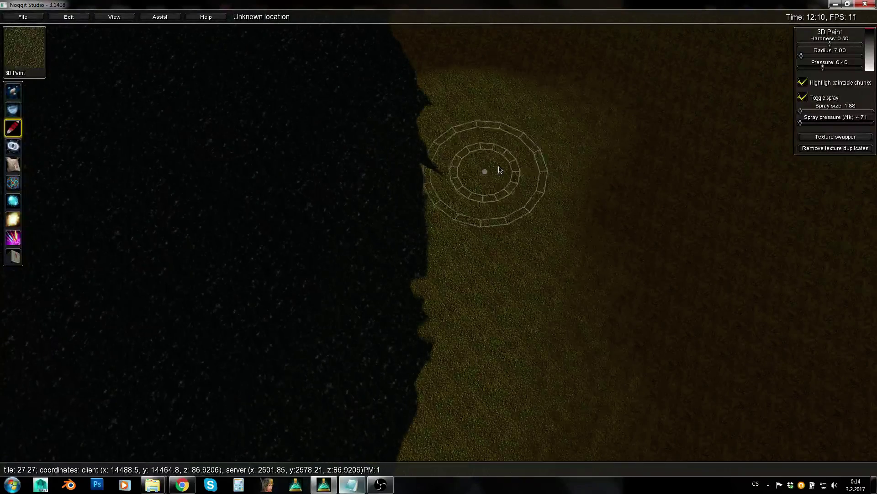
Examine the sprayed transition between pebbles and brown ground along the shoreline from several distances and angles.
key("s")
key("e")
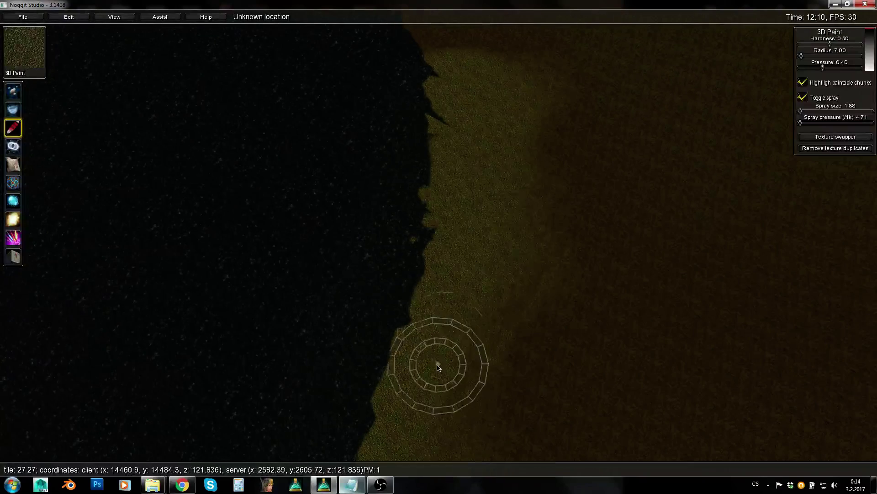
key("e")
key("q")
key("w")
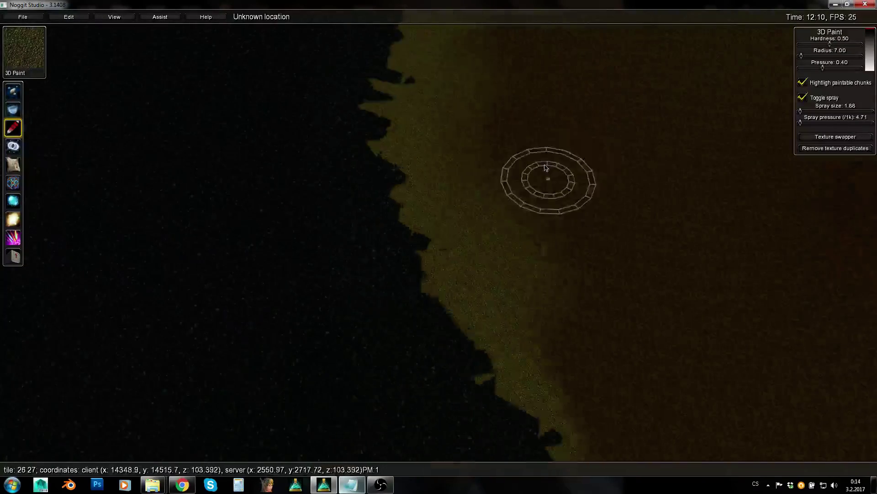
key("w")
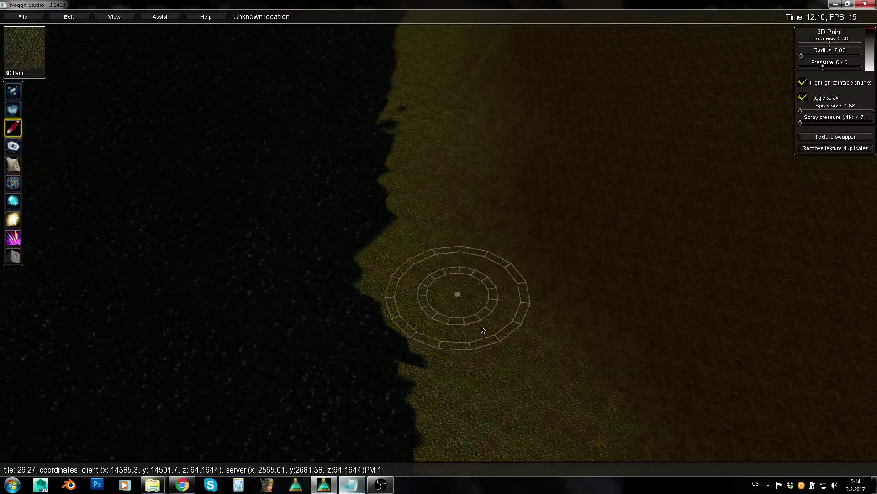
key("s")
mouse_move(506, 342)
right_mouse_down()
mouse_move(465, 200)
mouse_move(425, 247)
right_mouse_up()
key("w")
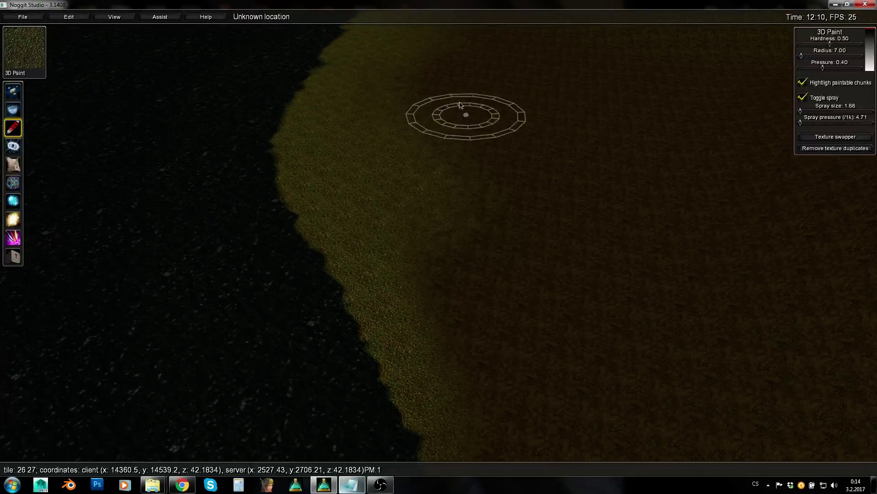
key("q")
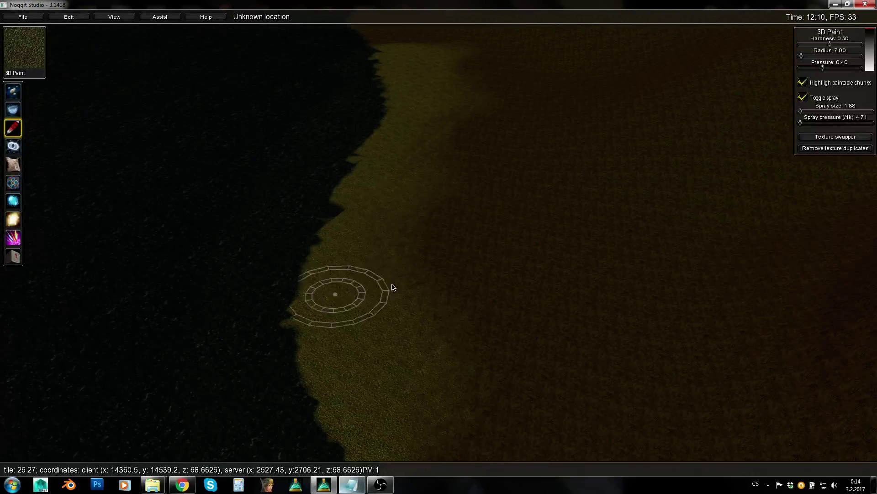
right_click_drag(392, 285, 434, 250)
key("w")
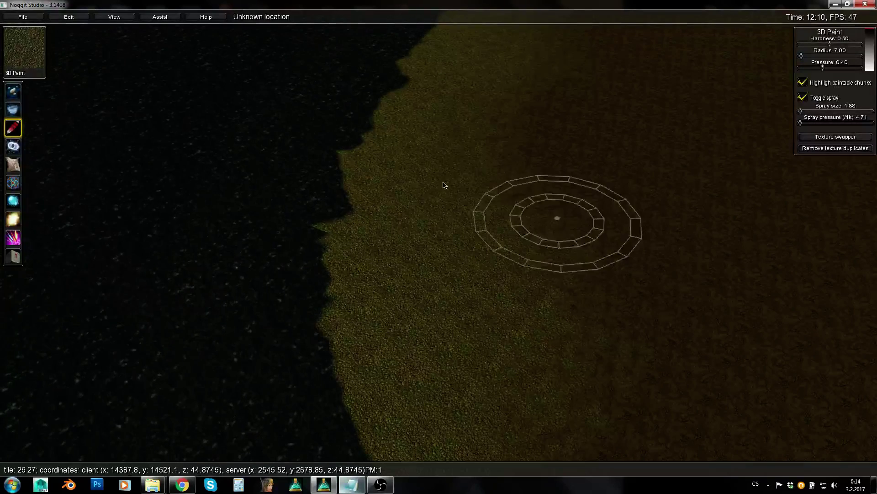
key("q")
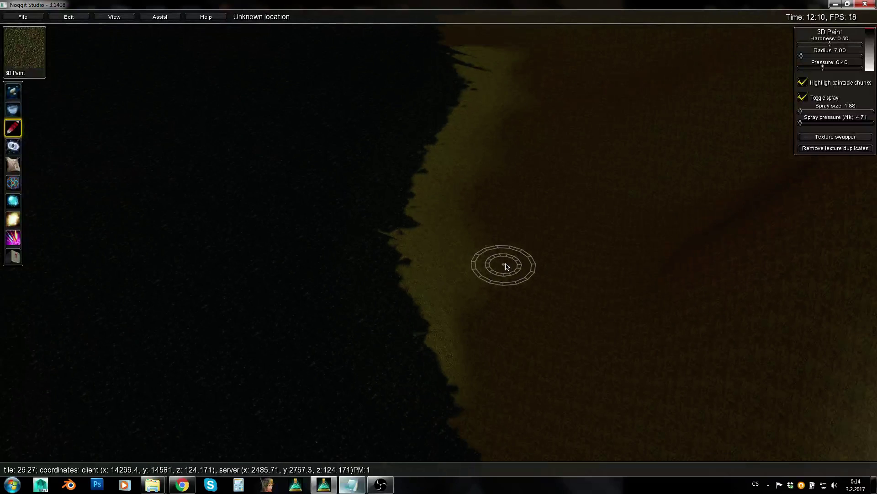
key("e")
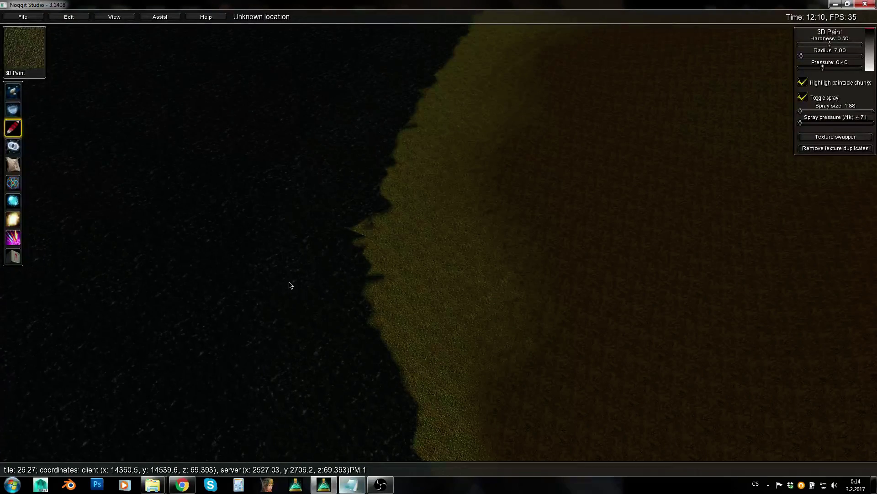
mouse_move(593, 194)
right_mouse_down()
mouse_move(607, 185)
mouse_move(597, 183)
right_mouse_up()
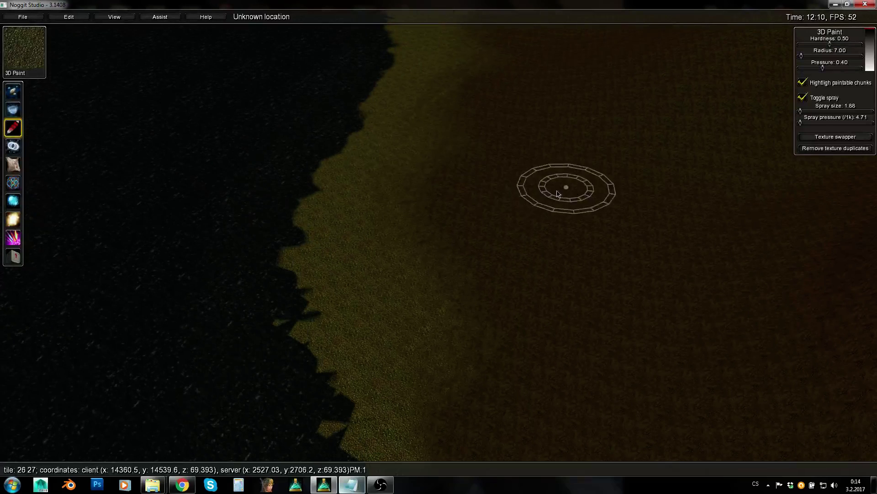
Load the expansion02\howlingfjord tileset and choose the green texture hfjords_bushyb.blp for painting.
key("t")
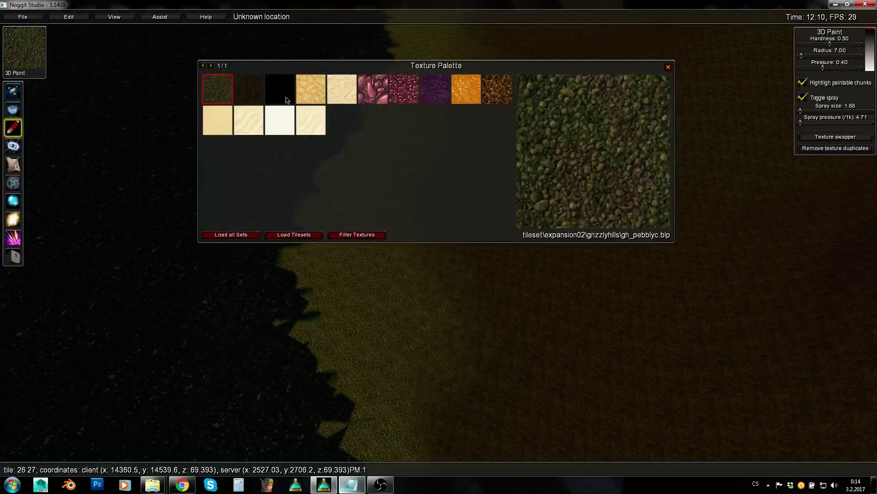
left_click(293, 236)
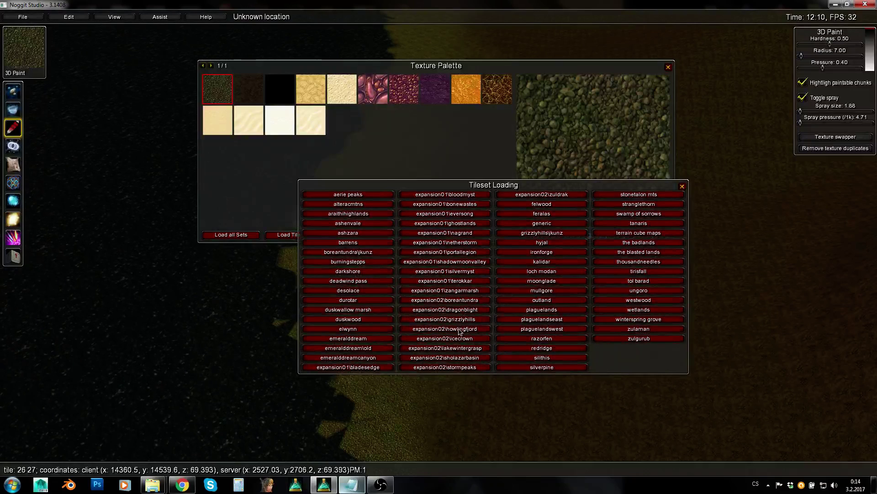
left_click(459, 329)
left_click(682, 186)
left_click(472, 132)
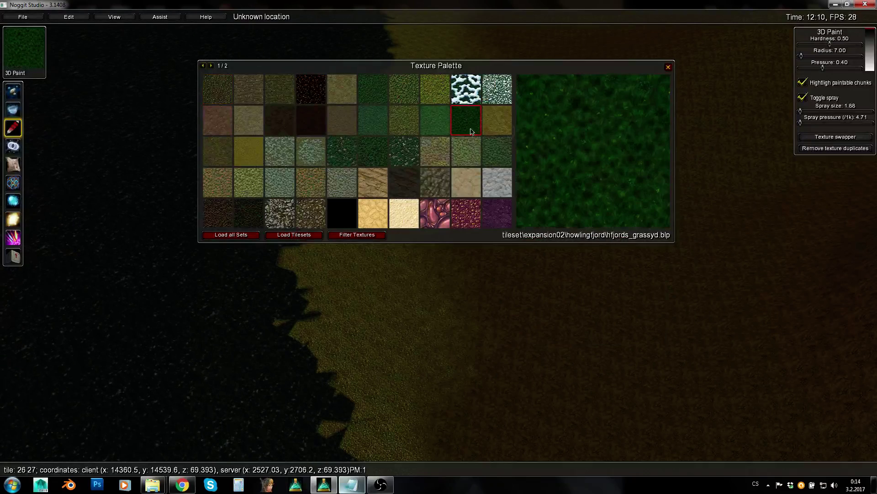
left_click(387, 90)
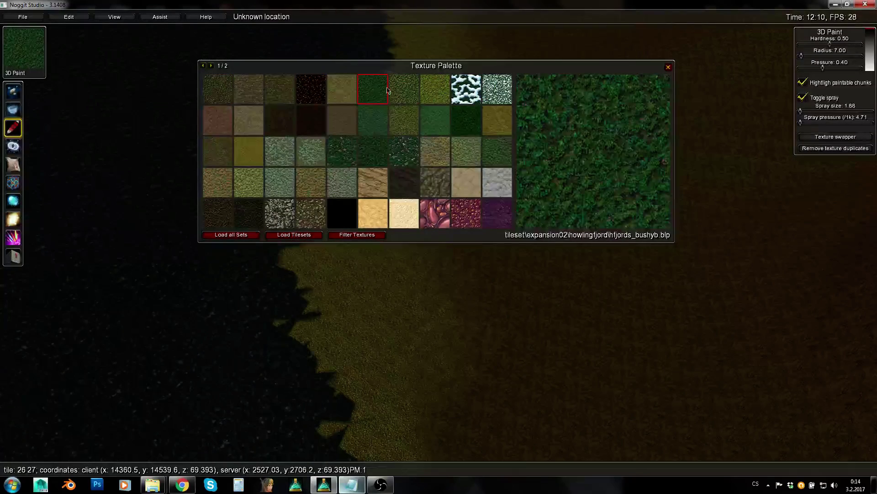
left_click(667, 68)
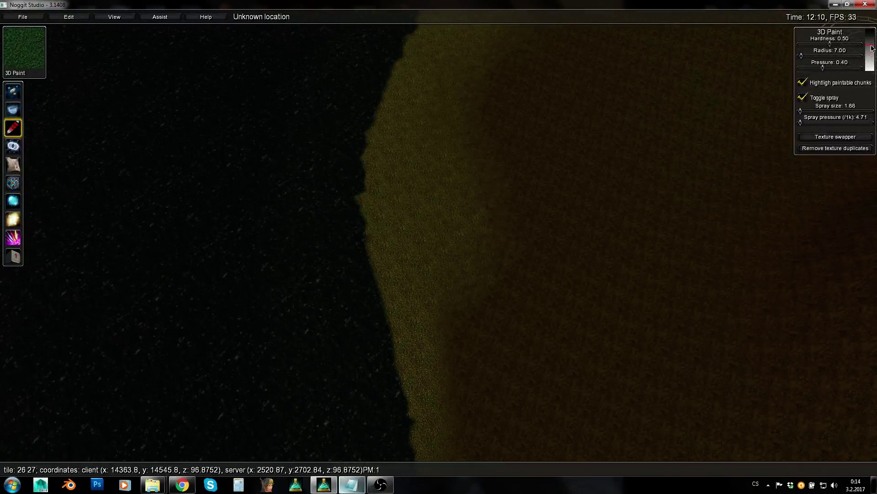
Reduce the brush radius to 6.47 and spray the bushy green texture along a first stretch inland of the pebbles.
left_click_drag(542, 256, 540, 257, "alt")
key("d")
key("w")
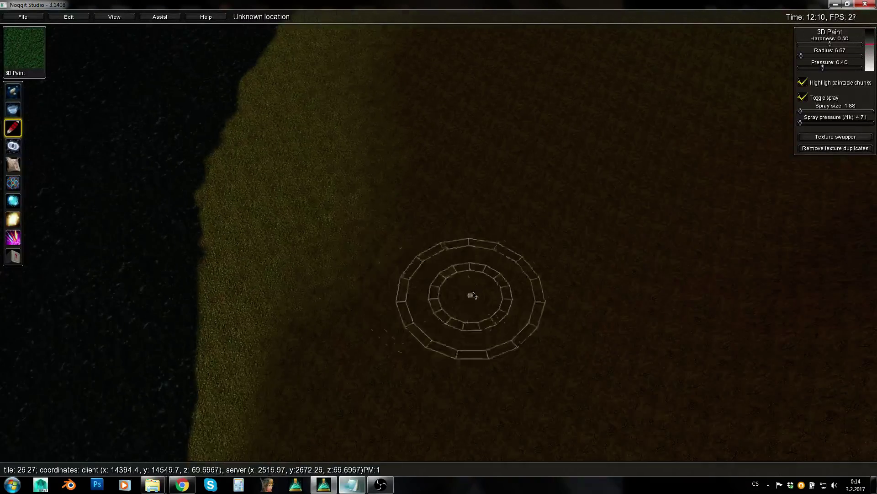
key("a")
key("a")
key("w")
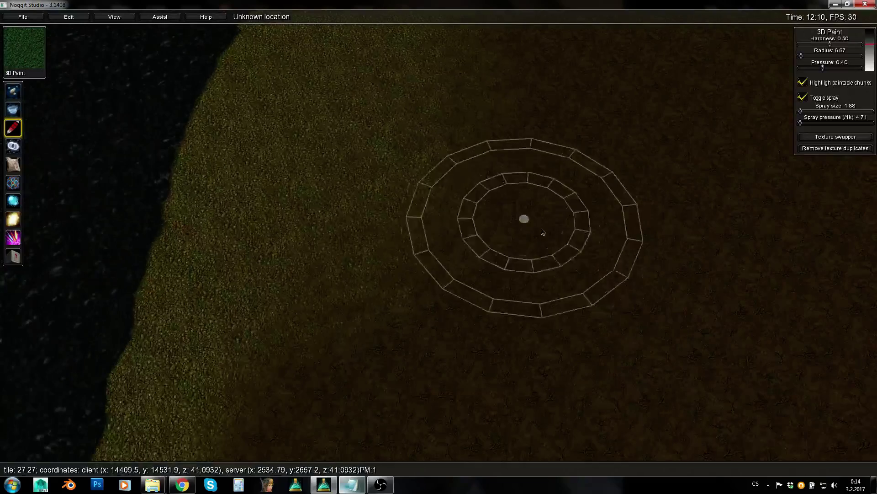
left_click_drag(600, 253, 599, 255, "alt")
mouse_move(441, 264)
left_mouse_down("shift")
mouse_move(416, 206)
mouse_move(549, 110)
left_mouse_up("shift")
key("s")
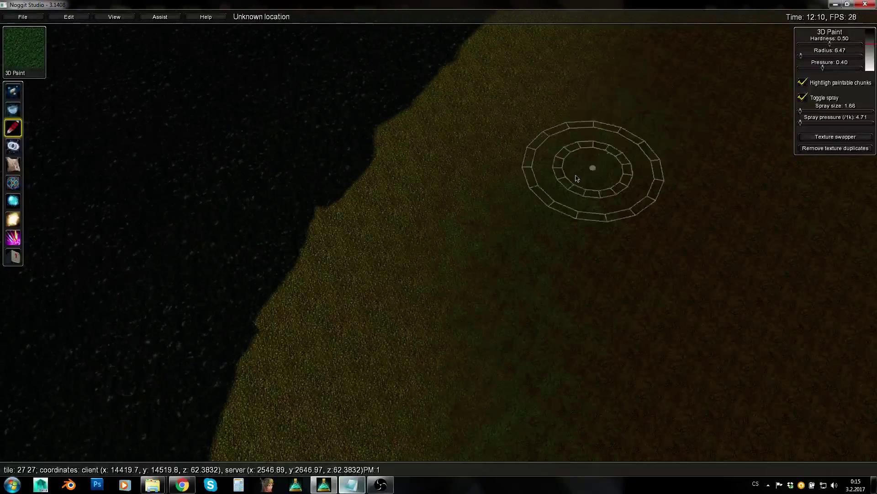
Spray the bushy green texture along the remaining stretches inland of the pebbles, to both ends of the strip.
key("s")
right_click_drag(575, 180, 558, 280)
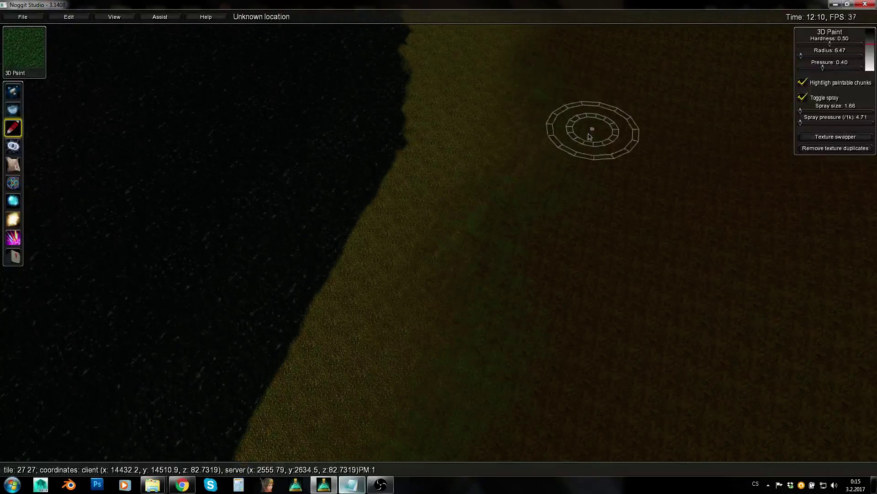
key("w")
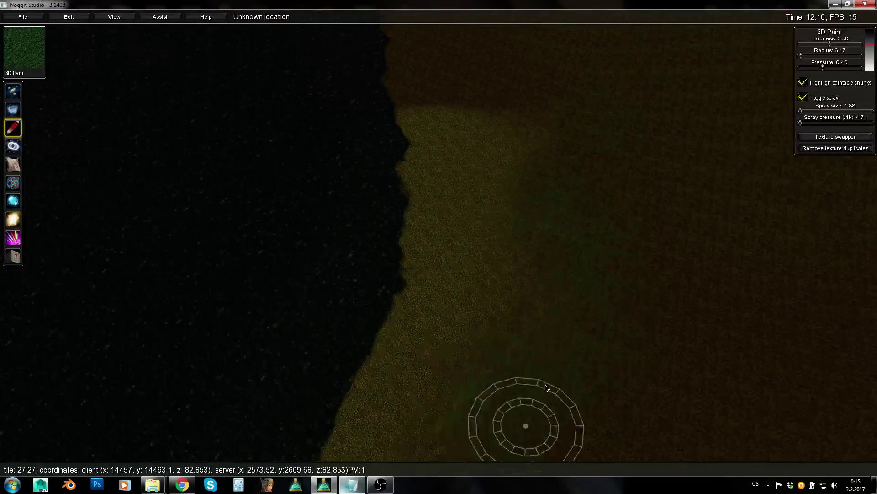
key("s")
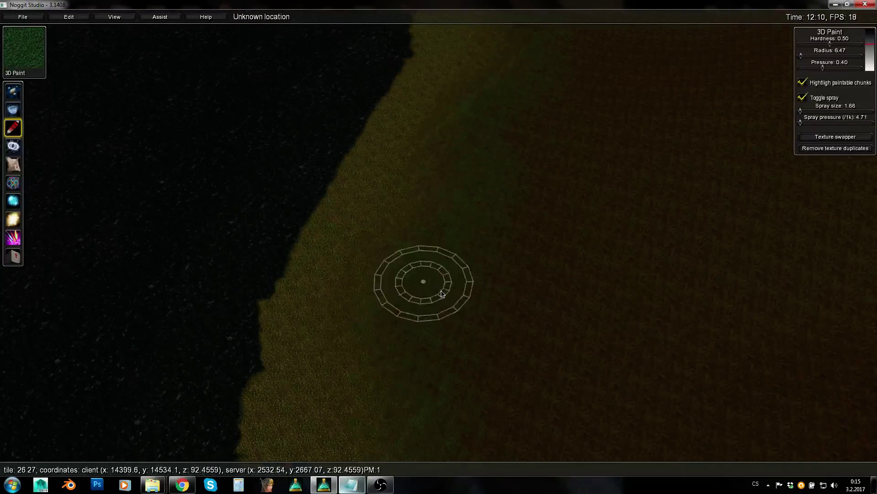
key("s")
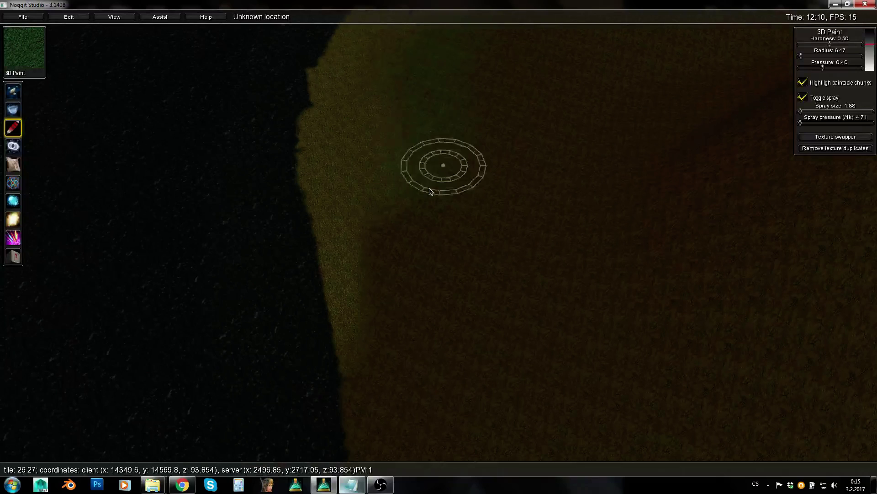
Spray a second, denser pass of the green texture along the whole band inland of the pebbles.
key("q")
key("w")
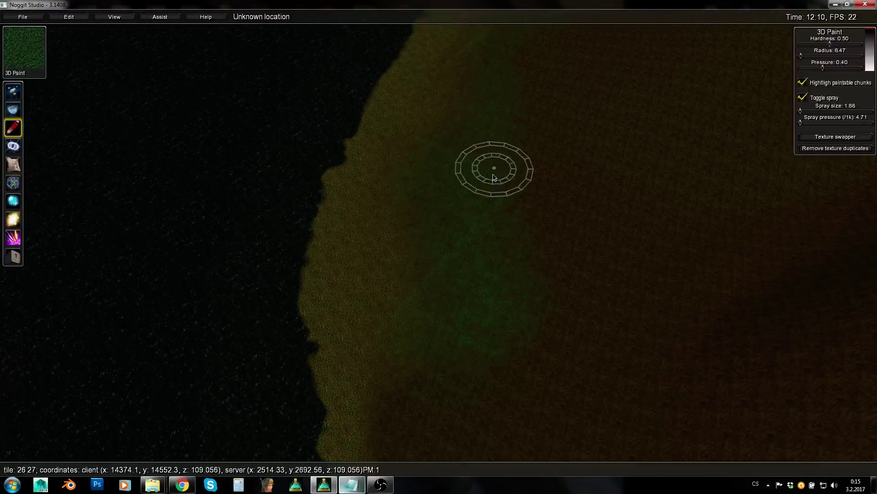
key("w")
key("q")
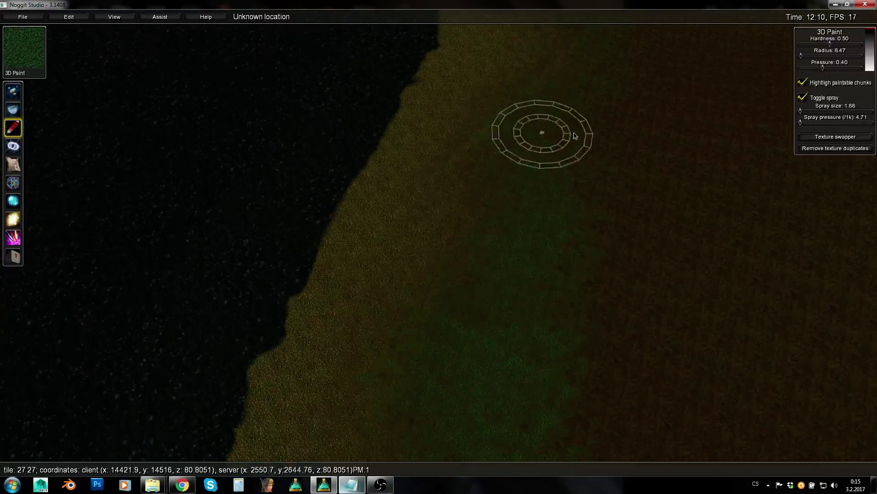
key("w")
key("q")
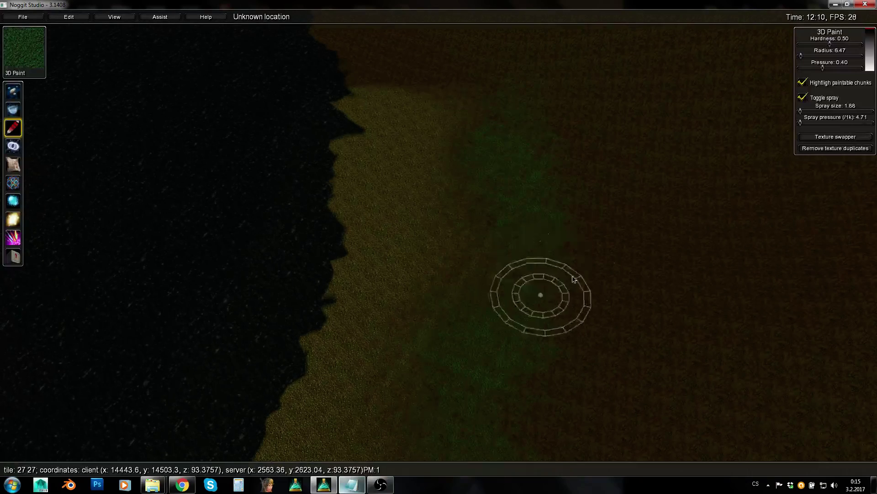
key("s")
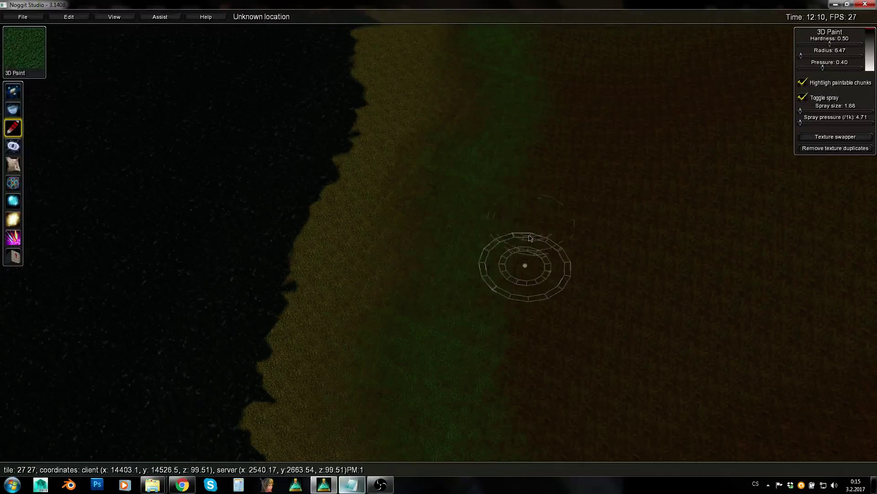
key("w")
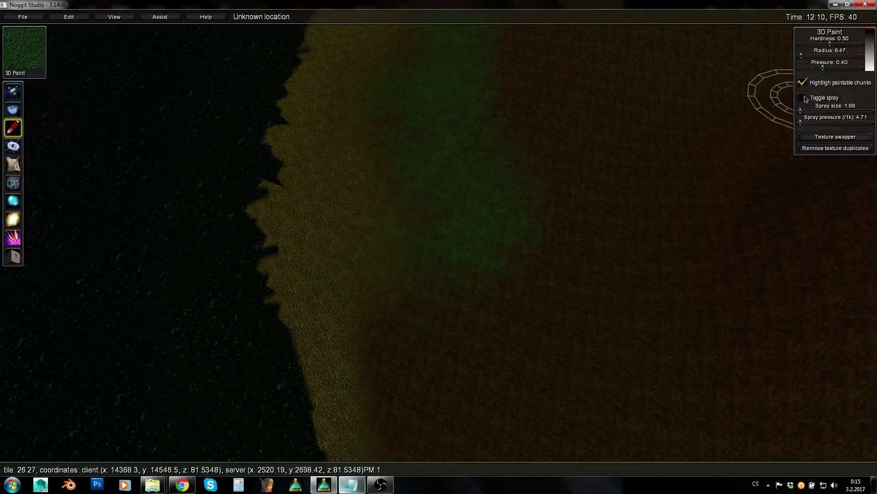
Turn off spray mode, set the brush radius to 6.40, and paint solid green along the band's inland side.
key("w")
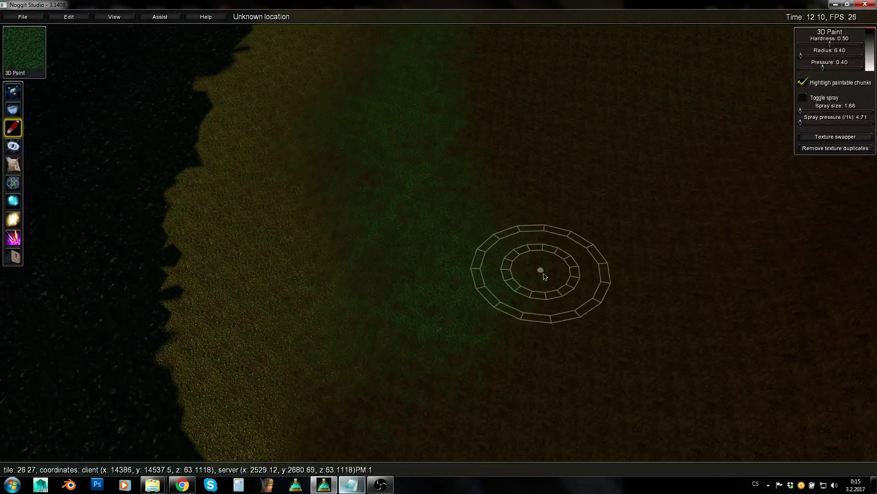
mouse_move(544, 277)
left_mouse_down()
mouse_move(608, 294)
mouse_move(513, 141)
mouse_move(572, 229)
mouse_move(498, 78)
mouse_move(559, 215)
mouse_move(491, 115)
mouse_move(570, 176)
left_mouse_up()
key("w")
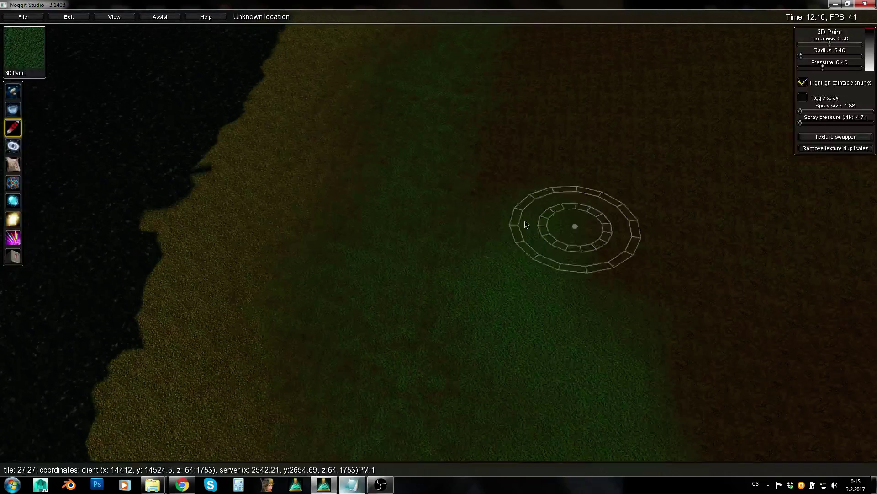
mouse_move(526, 225)
left_mouse_down("shift")
mouse_move(508, 132)
mouse_move(466, 148)
mouse_move(472, 87)
left_mouse_up("shift")
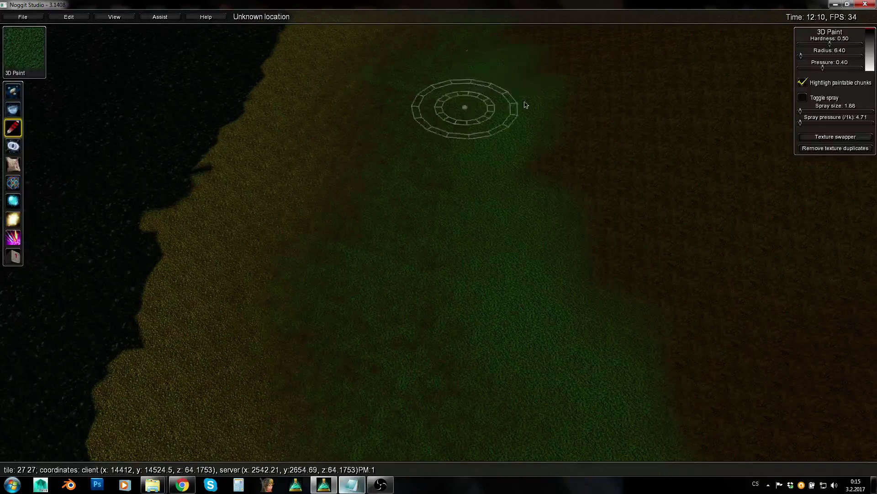
key("w")
mouse_move(578, 297)
left_mouse_down("shift")
mouse_move(574, 217)
mouse_move(487, 122)
mouse_move(523, 209)
mouse_move(513, 225)
mouse_move(503, 343)
left_mouse_up("shift")
Touch up the green band's edge toward the pebbles with smaller brushes of radius 1.80 and 3.27.
mouse_move(503, 342)
right_mouse_down()
mouse_move(464, 347)
mouse_move(509, 301)
mouse_move(615, 352)
right_mouse_up()
key("s")
key("w")
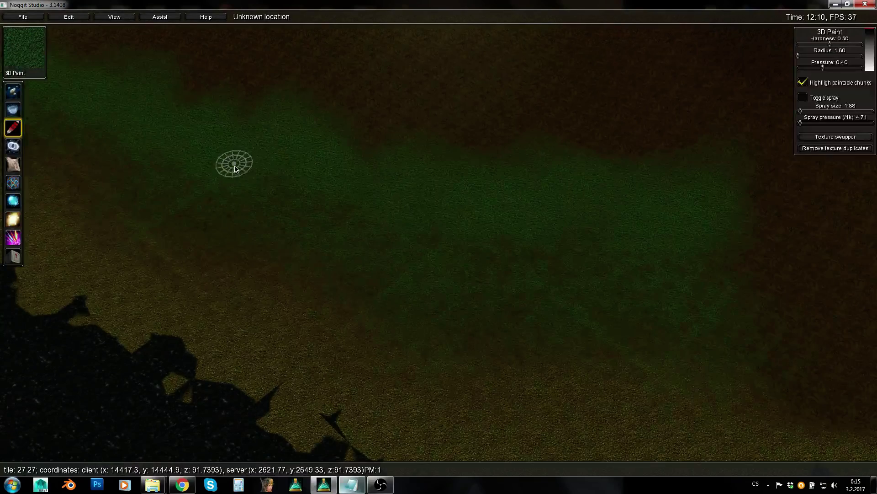
key("a")
right_click_drag(235, 169, 382, 123)
key("w")
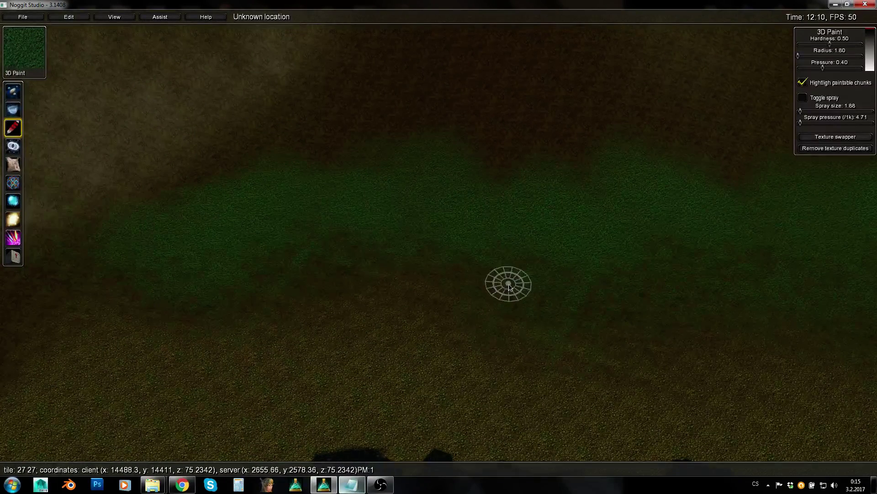
key("d")
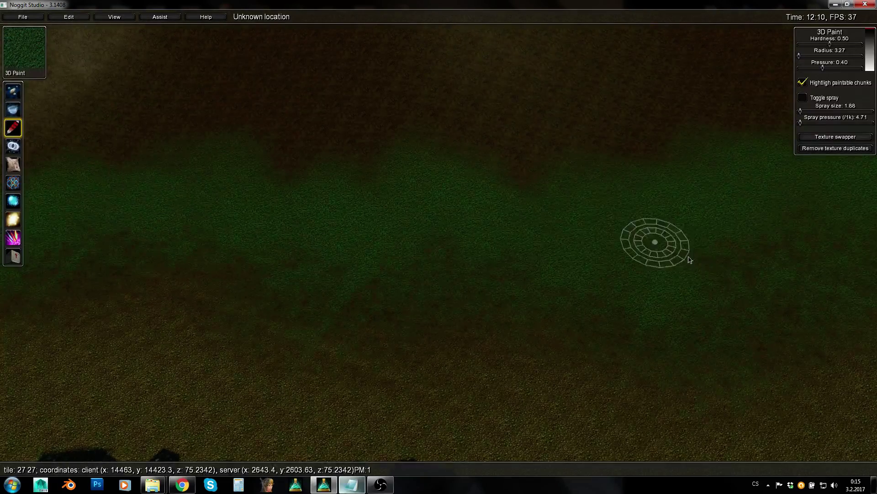
key("d")
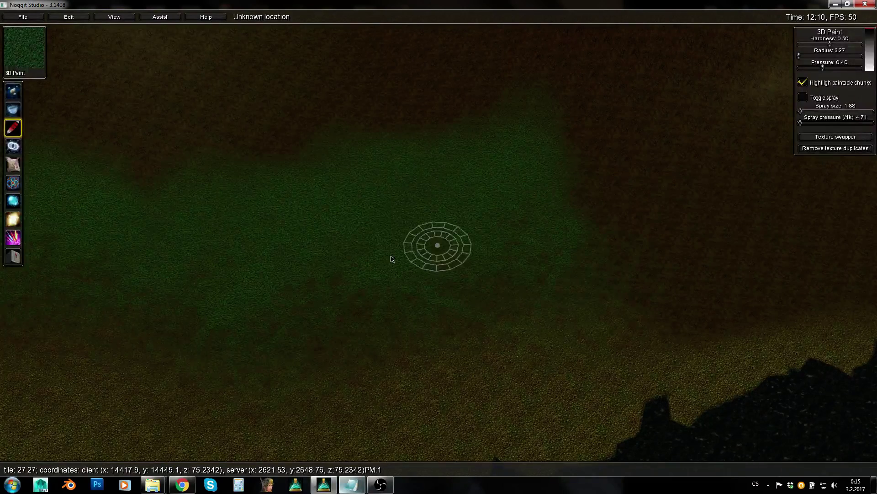
Reduce the brush radius to 1.07 for fine detailing along the green band's edge toward the pebbles.
key("s")
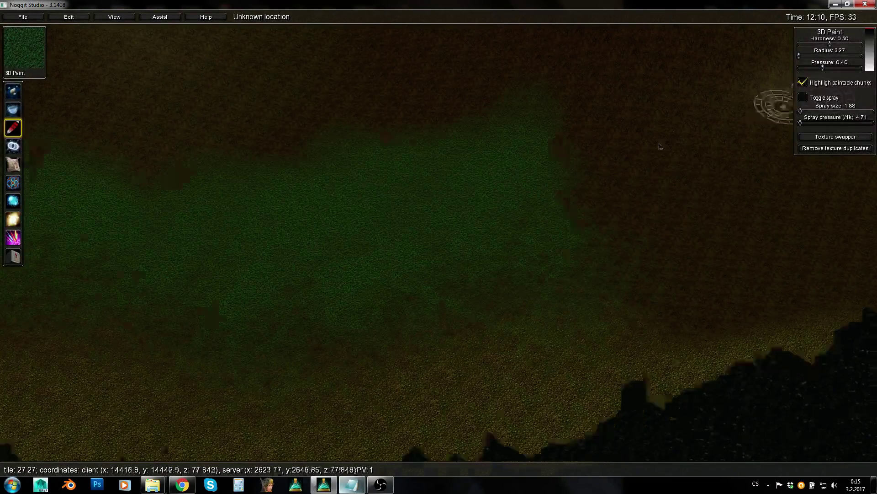
key("a")
key("w")
left_click_drag(494, 249, 478, 253, "alt")
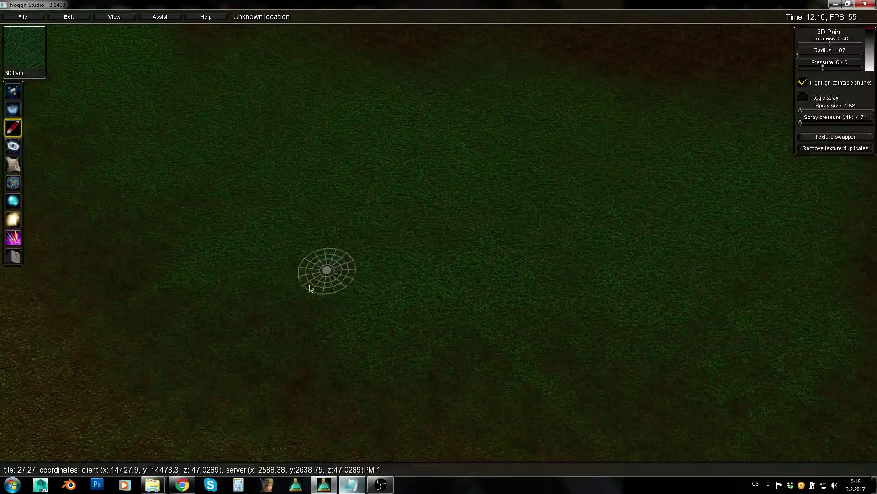
Examine the green band and pebble strip along the coast from a distance and from several angles.
key("s")
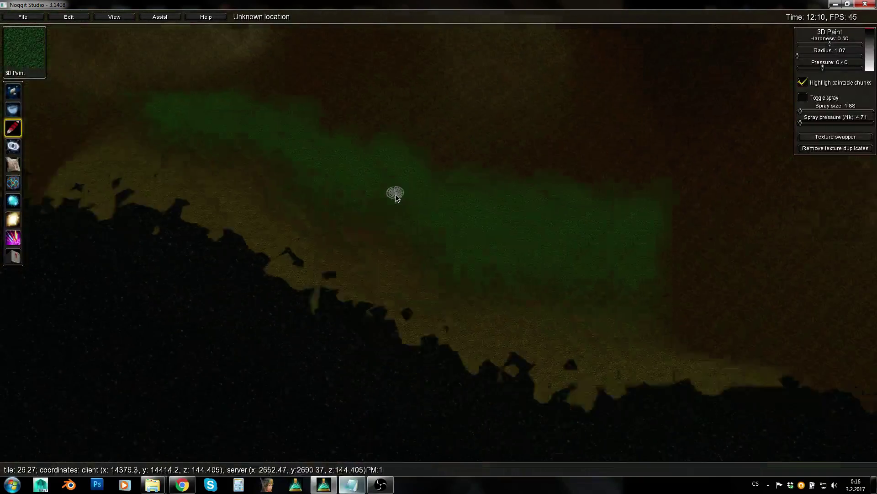
right_click_drag(396, 195, 687, 203)
key("a")
key("a")
right_click_drag(378, 281, 642, 265)
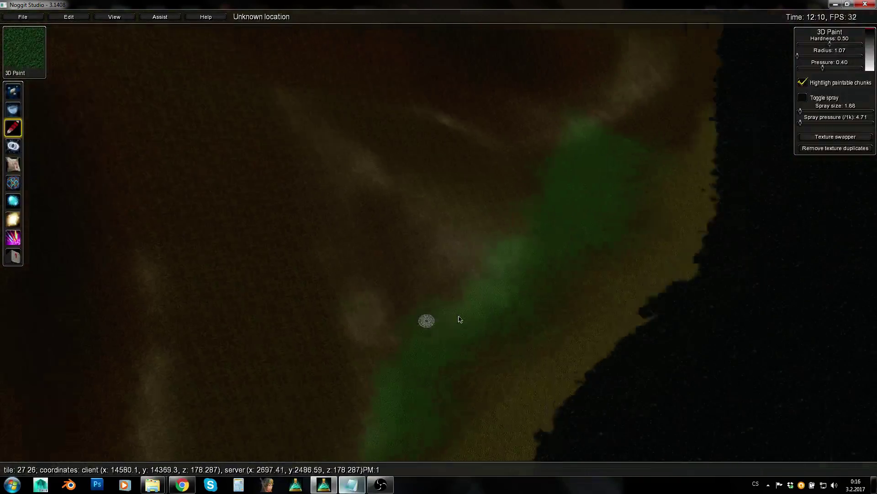
key("w")
mouse_move(460, 319)
right_mouse_down()
mouse_move(643, 292)
mouse_move(618, 204)
right_mouse_up()
key("w")
key("s")
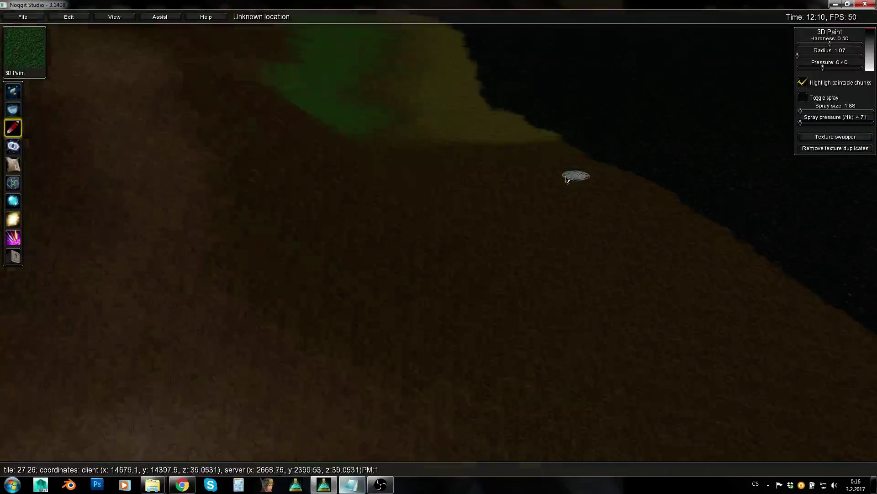
Inspect the sandy beach and its plain blurred transition into the brown ground, from afar and close up.
right_click_drag(568, 179, 27, 261)
mouse_move(608, 257)
right_mouse_down()
mouse_move(415, 261)
mouse_move(427, 243)
mouse_move(407, 234)
mouse_move(340, 259)
mouse_move(522, 170)
mouse_move(437, 183)
mouse_move(552, 176)
mouse_move(547, 112)
right_mouse_up()
key("s")
key("s")
key("d")
key("d")
key("w")
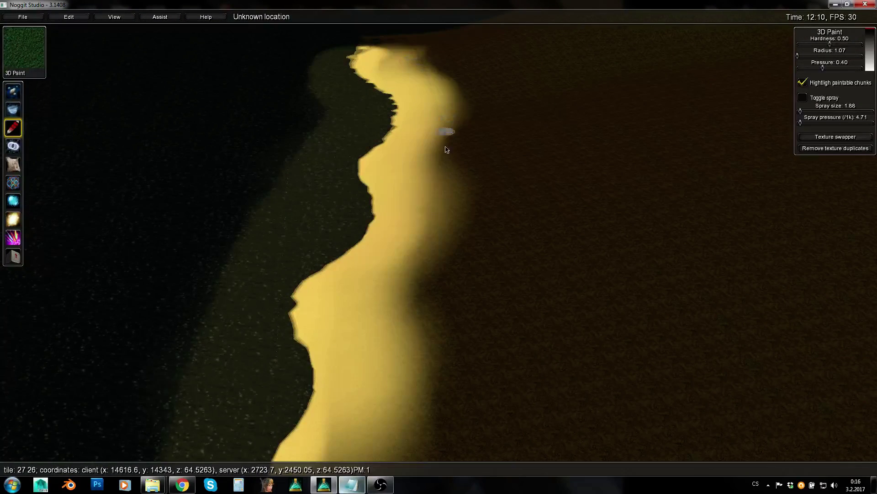
key("w")
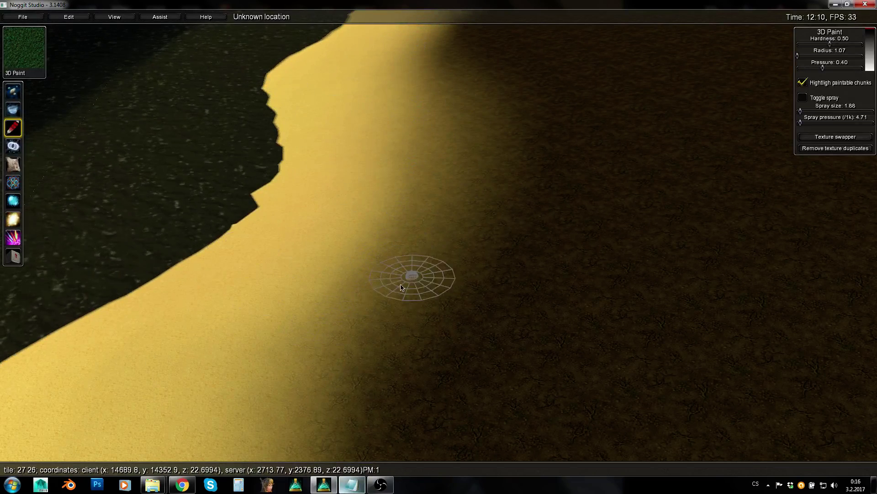
key("a")
right_click_drag(498, 111, 544, 108)
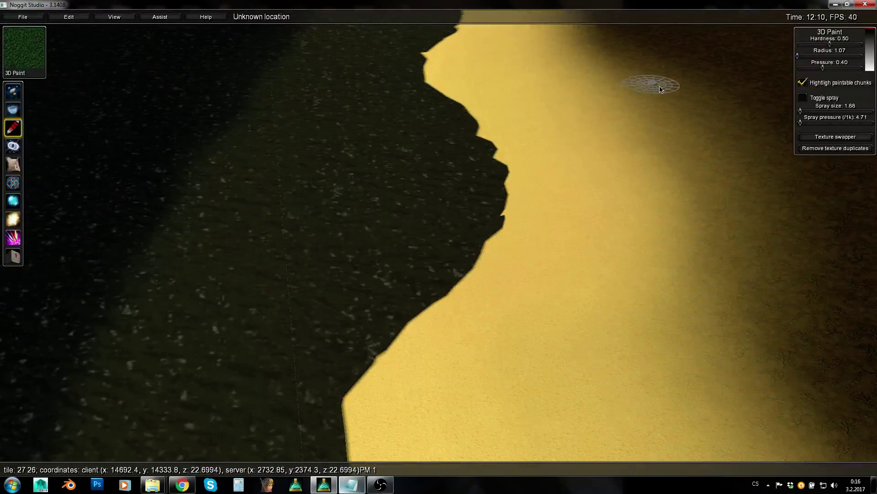
key("d")
key("a")
key("w")
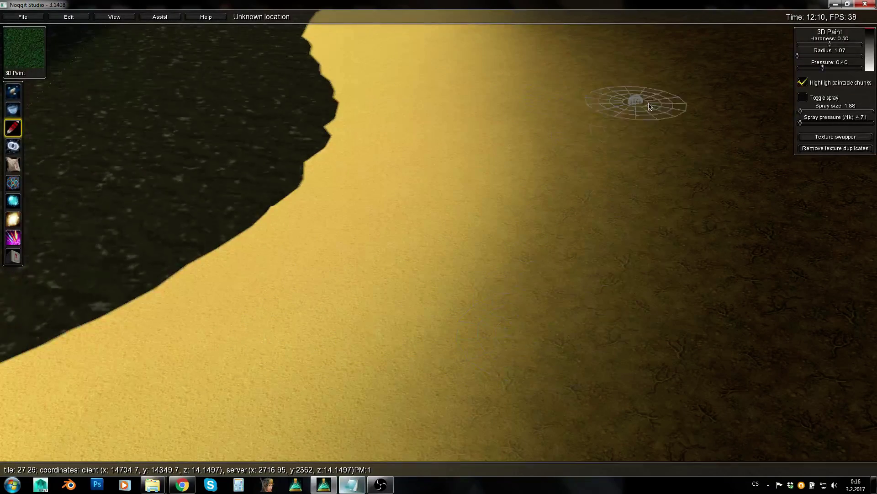
Return to the pebble strip and examine the sprayed transition between the pebbles and the green texture up close.
key("s")
right_click_drag(392, 356, 621, 176)
key("w")
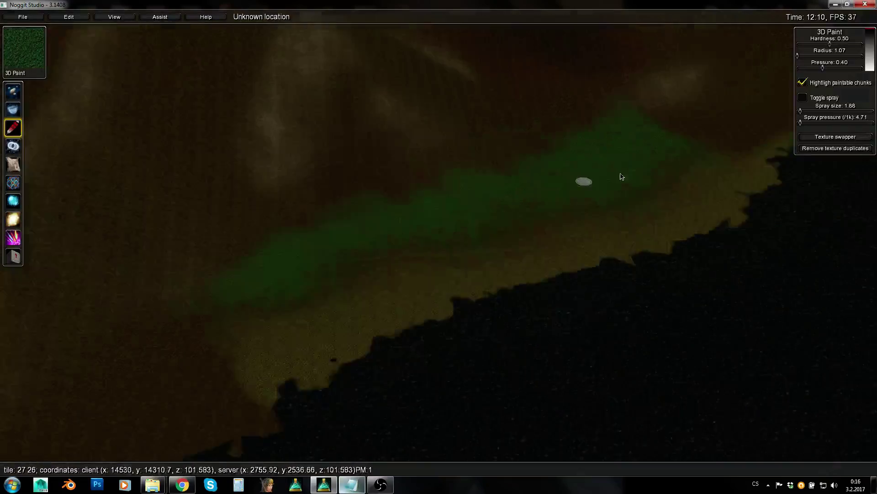
right_click_drag(262, 225, 554, 251)
key("s")
key("e")
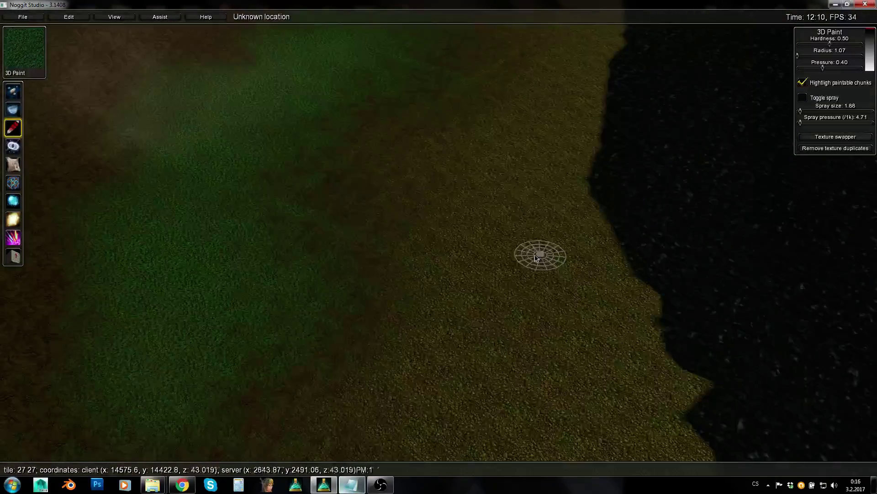
key("s")
key("w")
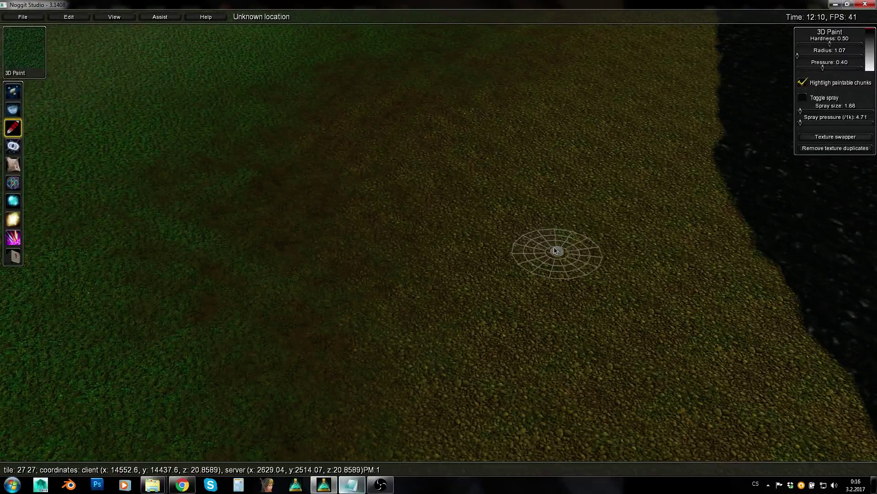
right_click_drag(475, 199, 462, 195)
key("s")
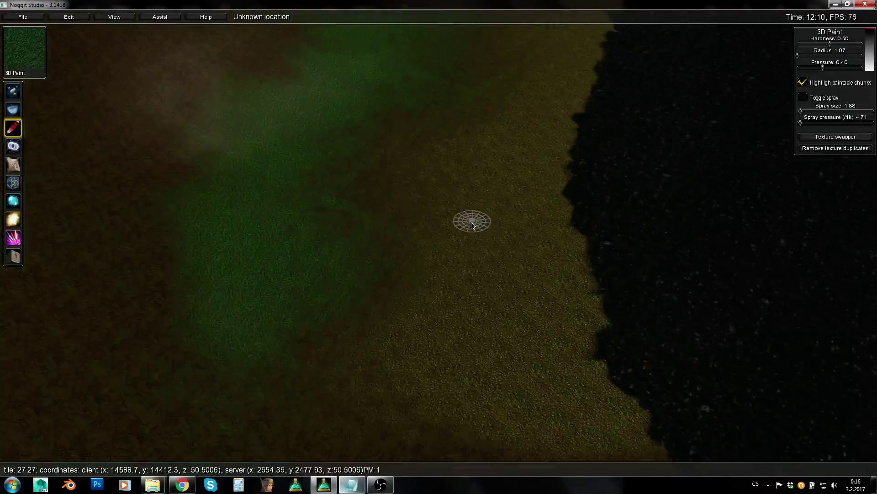
key("s")
right_click_drag(567, 279, 430, 179)
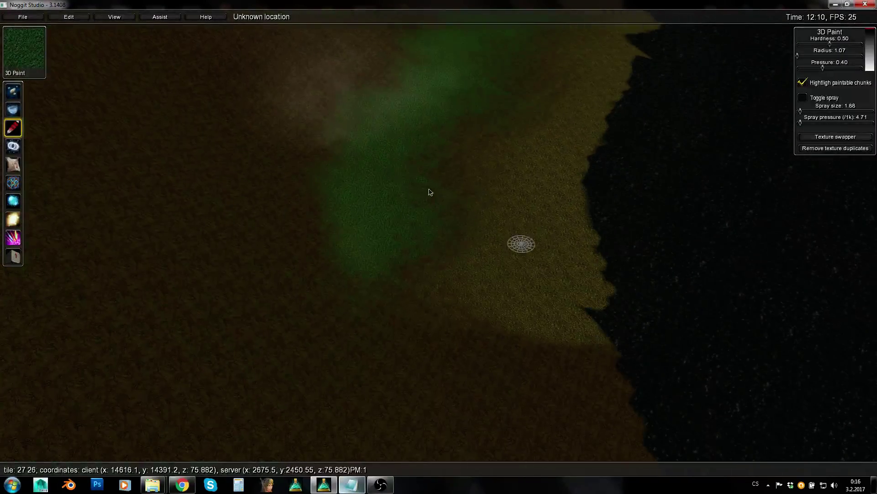
Survey the textured coastline from high above, following the pebble and green bands toward the sandy beach.
key("s")
mouse_move(594, 213)
right_mouse_down()
mouse_move(298, 180)
mouse_move(227, 198)
right_mouse_up()
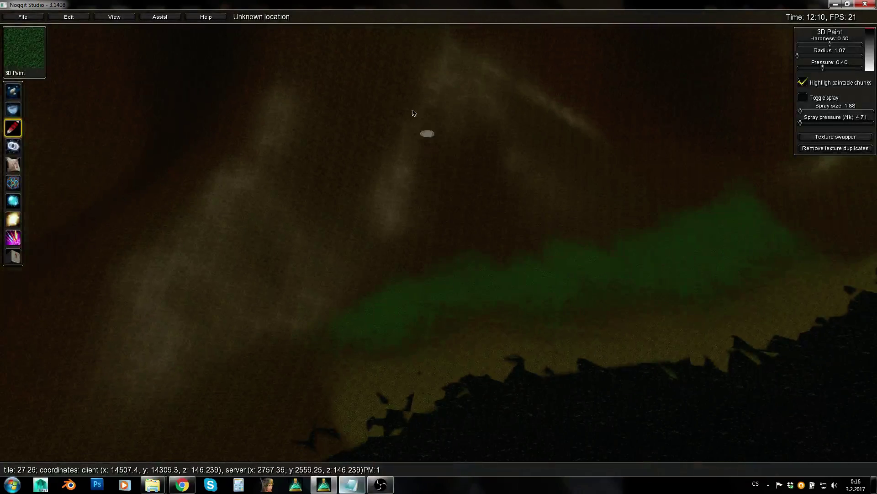
key("d")
key("w")
mouse_move(605, 189)
right_mouse_down()
mouse_move(565, 206)
mouse_move(275, 256)
mouse_move(183, 259)
right_mouse_up()
key("s")
right_click_drag(519, 253, 339, 199)
key("w")
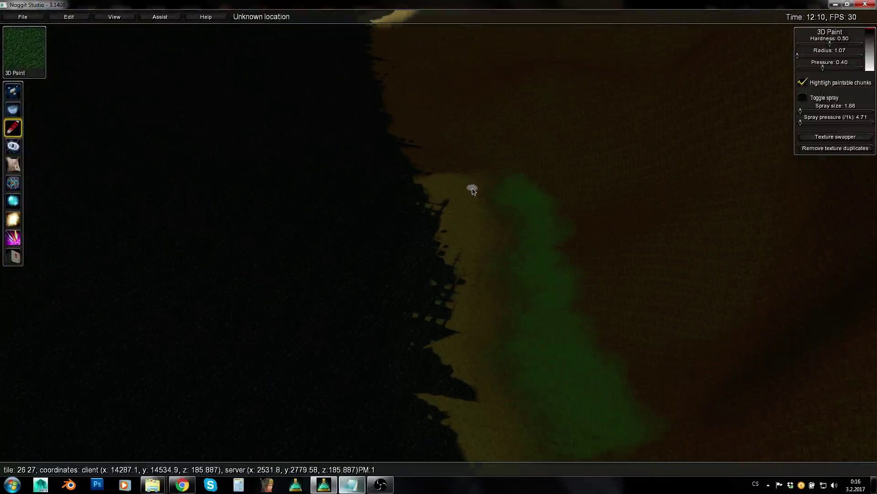
mouse_move(471, 188)
right_mouse_down()
mouse_move(532, 258)
mouse_move(442, 284)
right_mouse_up()
key("s")
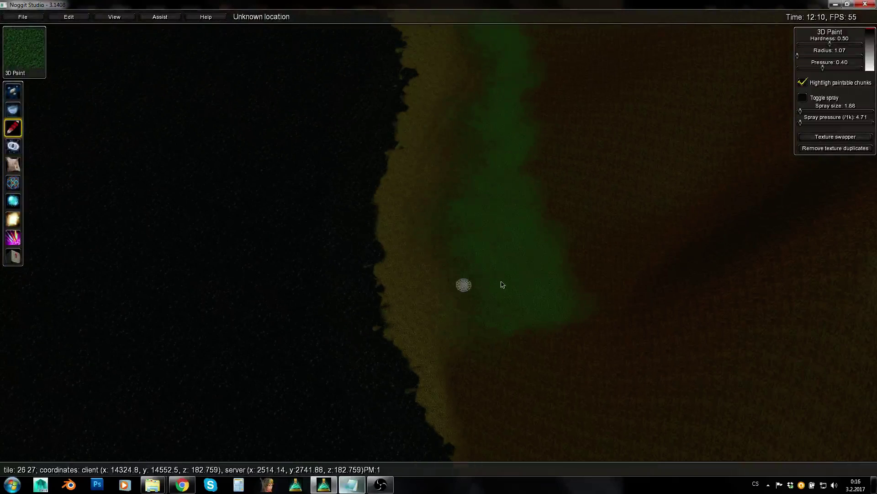
key("w")
key("q")
right_click_drag(495, 275, 490, 237)
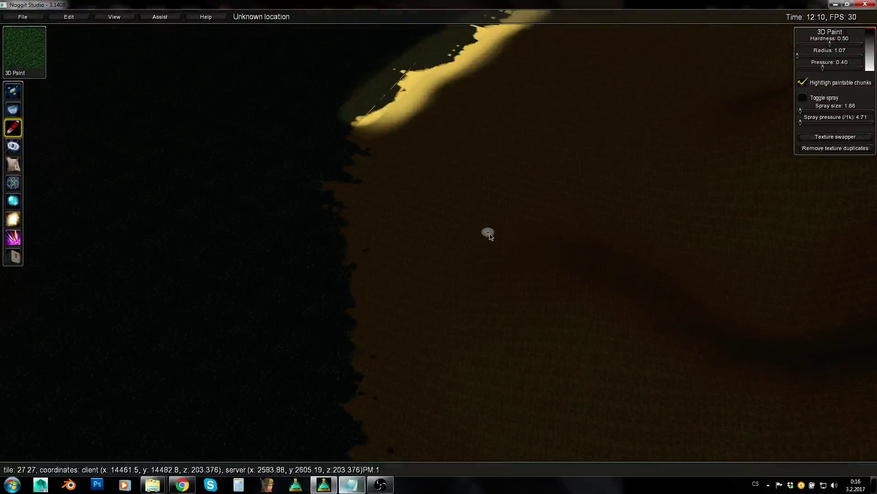